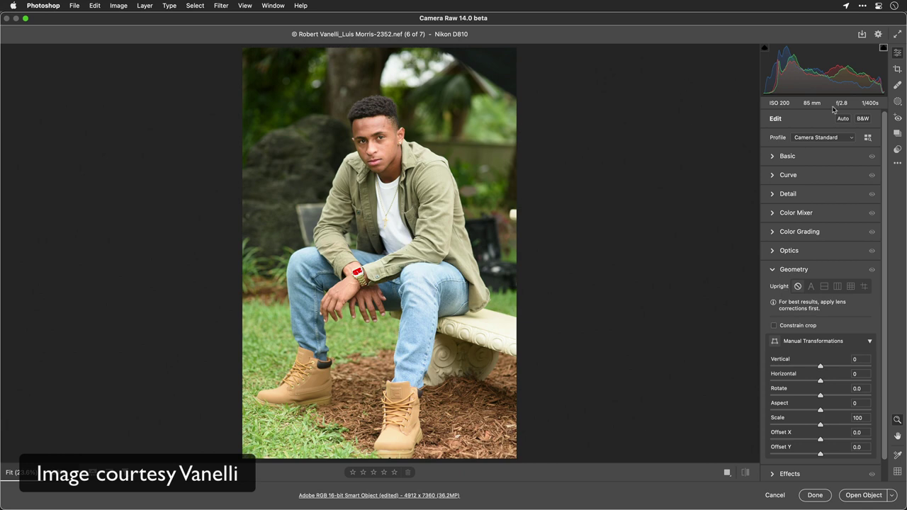
Open the Masking panel to show the Create New Mask options for the portrait
click(898, 104)
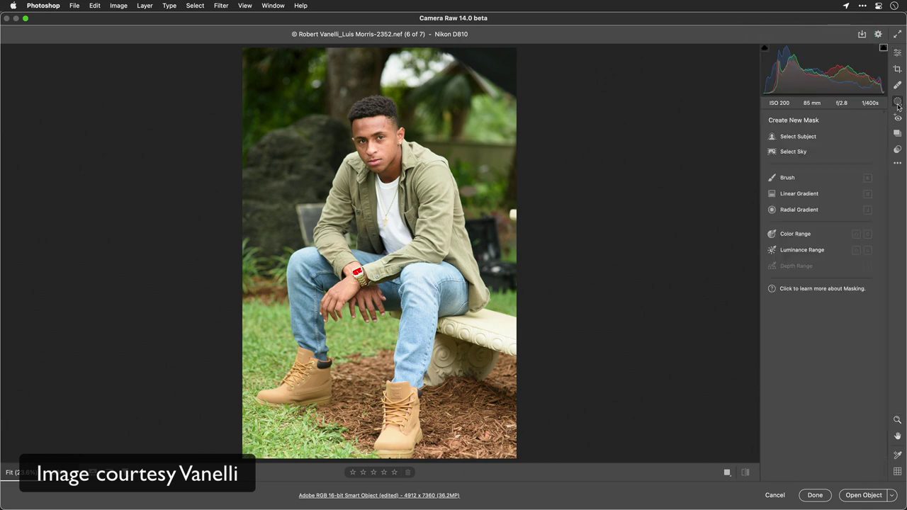
Create Mask 1 with Select Subject covering the young man, and zoom in on him
click(813, 134)
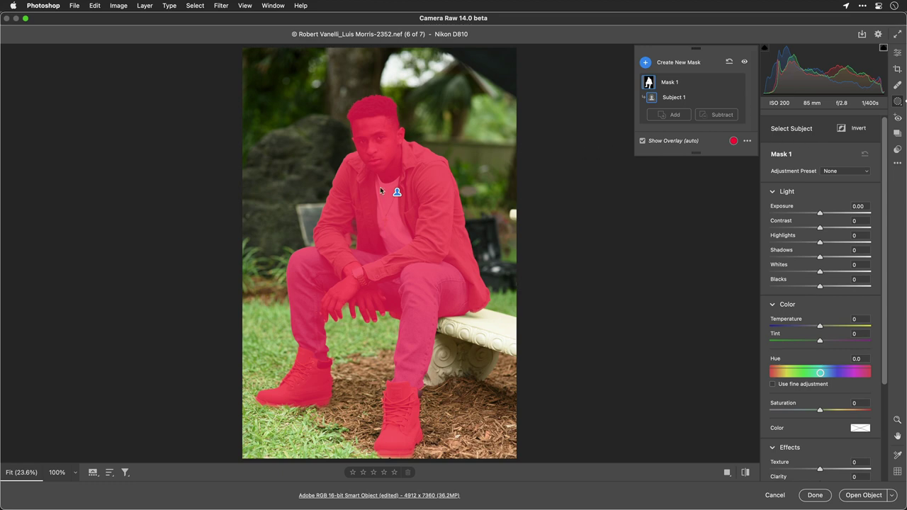
scroll(362, 223, up, 1)
scroll(362, 222, up, 3)
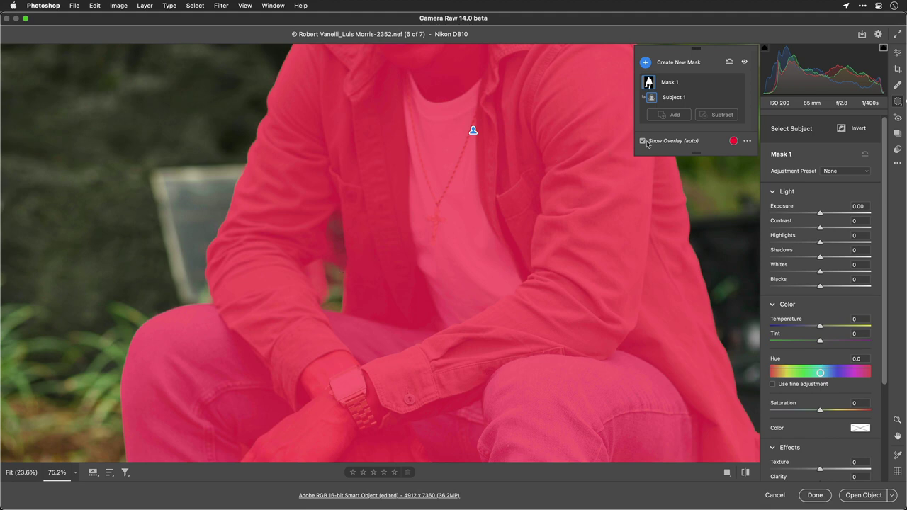
click(710, 116)
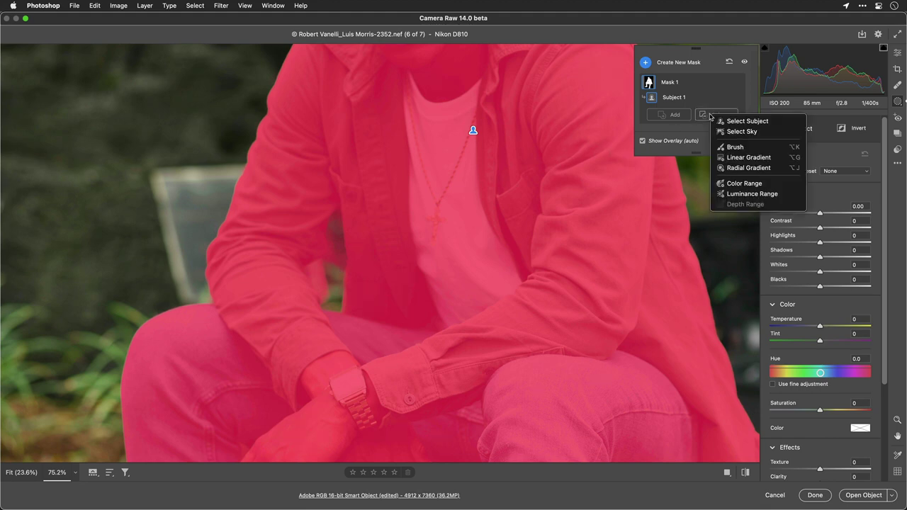
Subtract a thin size-2 brush stroke beside the shirt's left arm from the subject mask
click(731, 147)
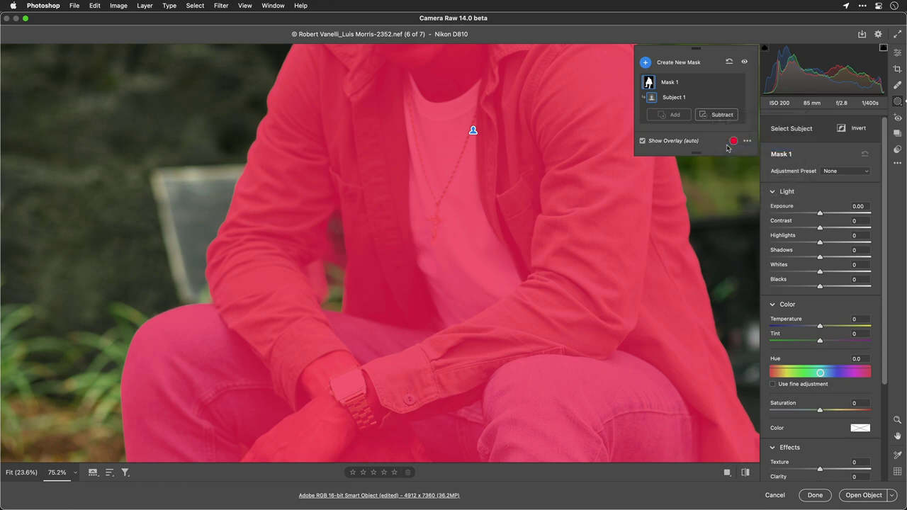
key(bracketleft)
key(bracketleft)
key(bracketleft)
key(bracketleft)
key(bracketleft)
key(bracketleft)
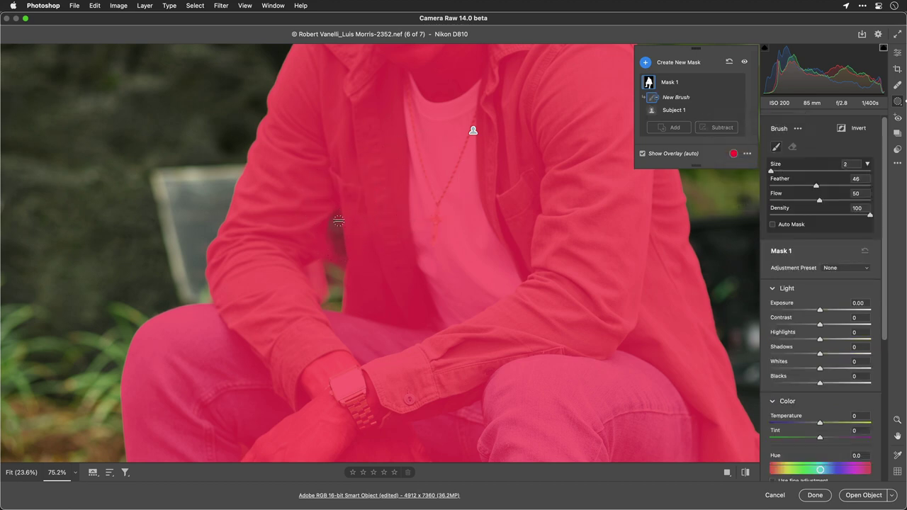
mouse_move(337, 220)
mouse_down()
mouse_move(336, 270)
mouse_move(335, 219)
mouse_move(336, 288)
mouse_move(336, 253)
mouse_up()
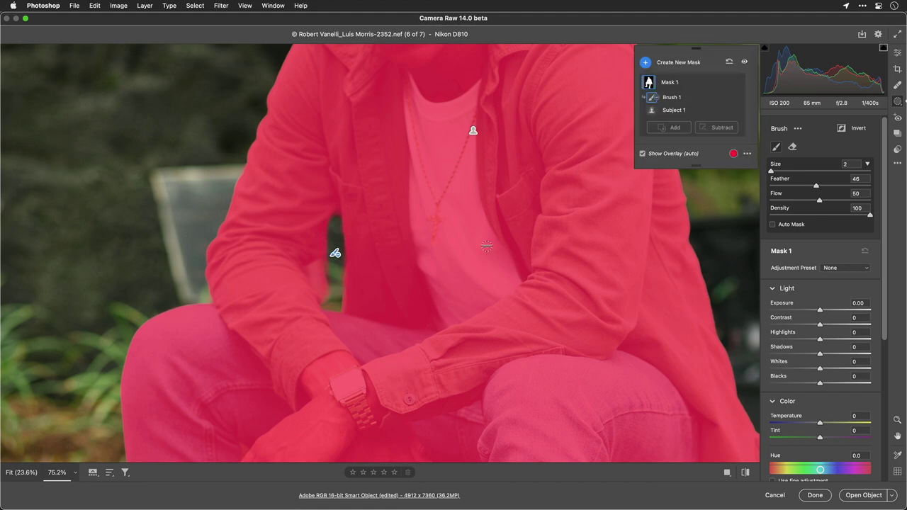
key(super+0)
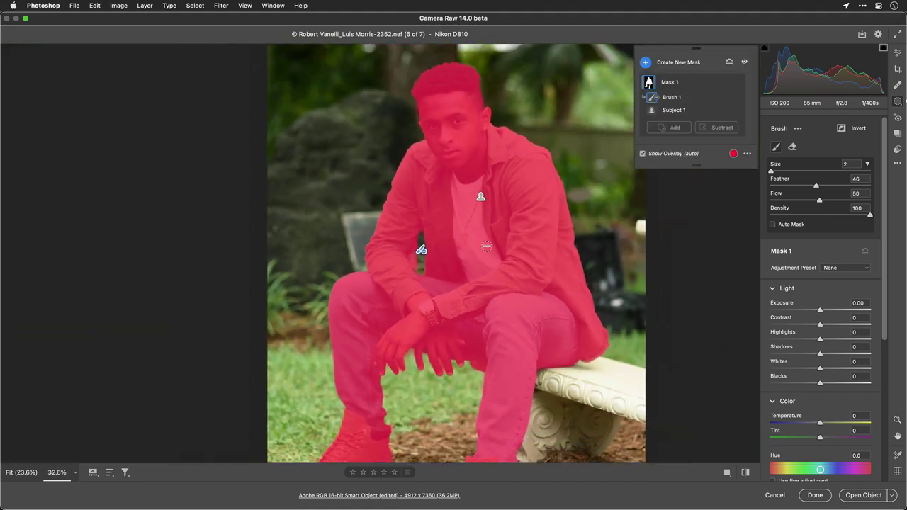
scroll(487, 247, down, 4)
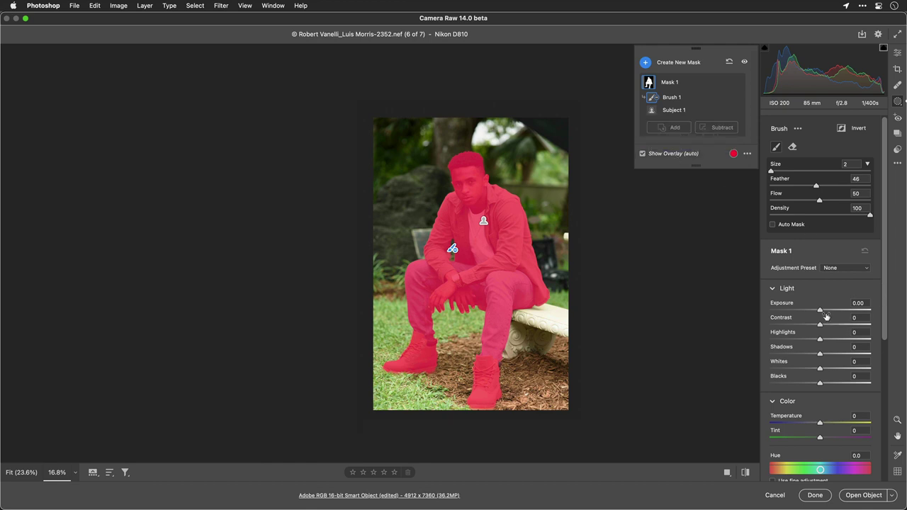
Hide the overlay and set the subject mask to Exposure −0.35 and Clarity +31
click(657, 153)
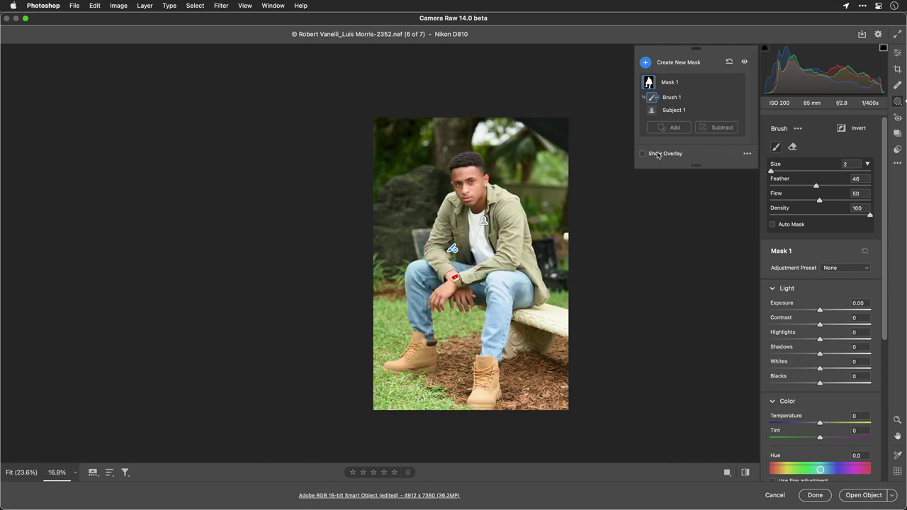
mouse_move(817, 311)
mouse_down()
mouse_move(824, 312)
mouse_move(816, 313)
mouse_up()
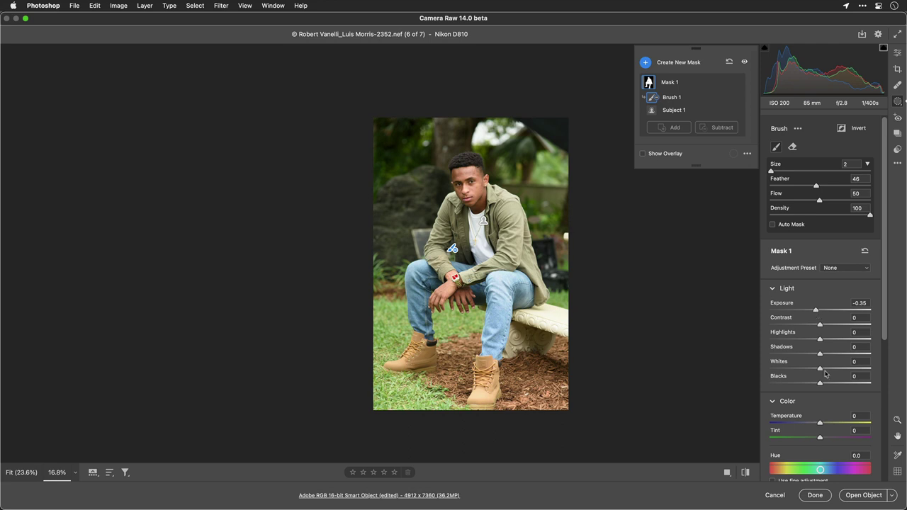
scroll(825, 377, down, 5)
scroll(825, 376, down, 2)
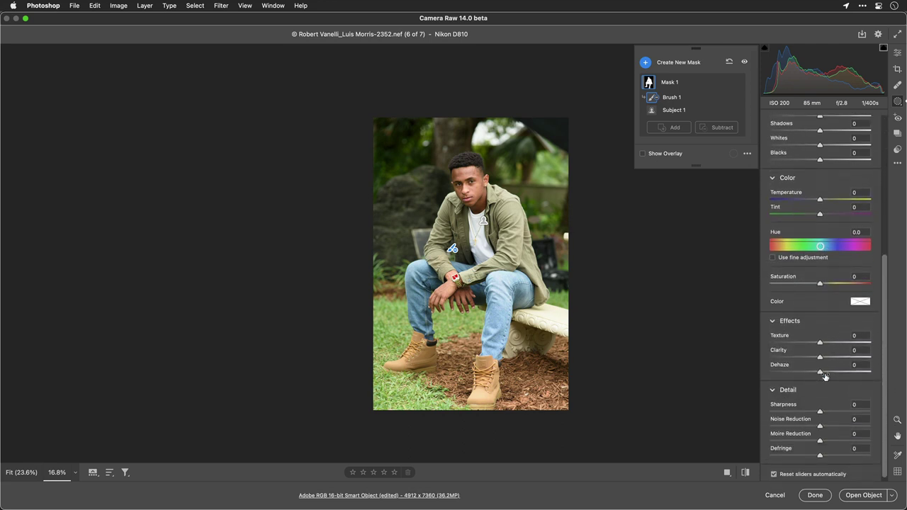
mouse_move(820, 356)
mouse_down()
mouse_move(851, 358)
mouse_move(819, 355)
mouse_move(837, 352)
mouse_up()
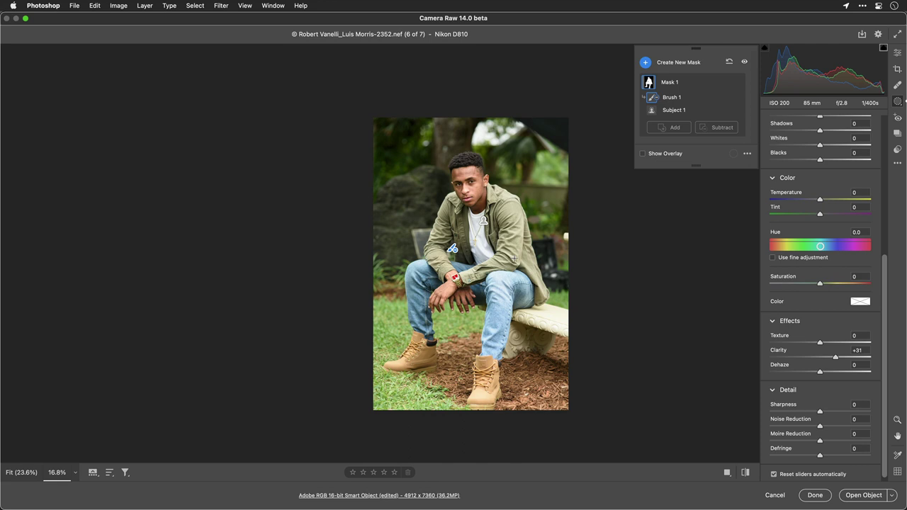
scroll(468, 230, up, 3)
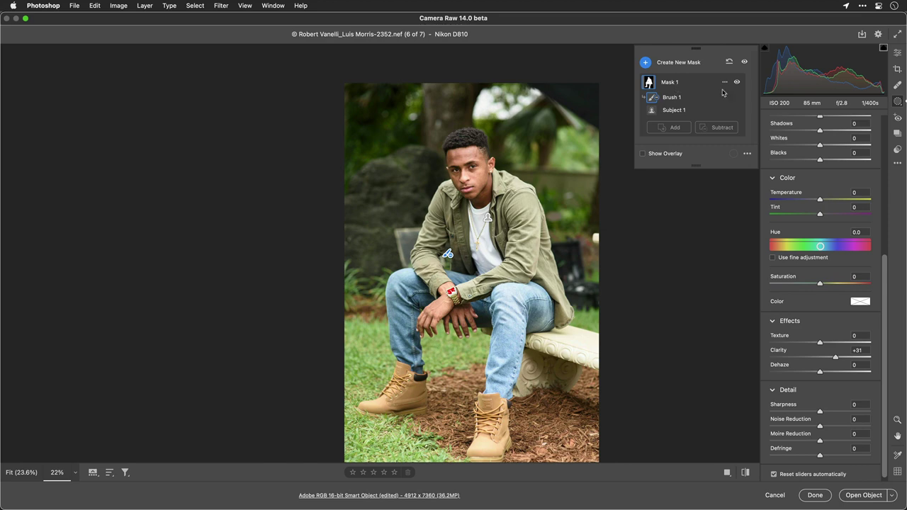
Rename Mask 1 to 'Portrait'
click(725, 83)
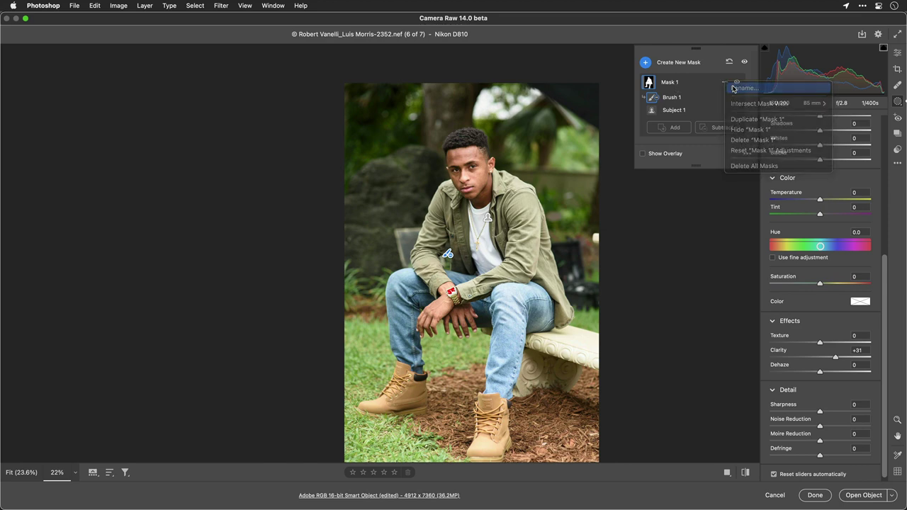
click(744, 88)
text(Portrait)
key(Return)
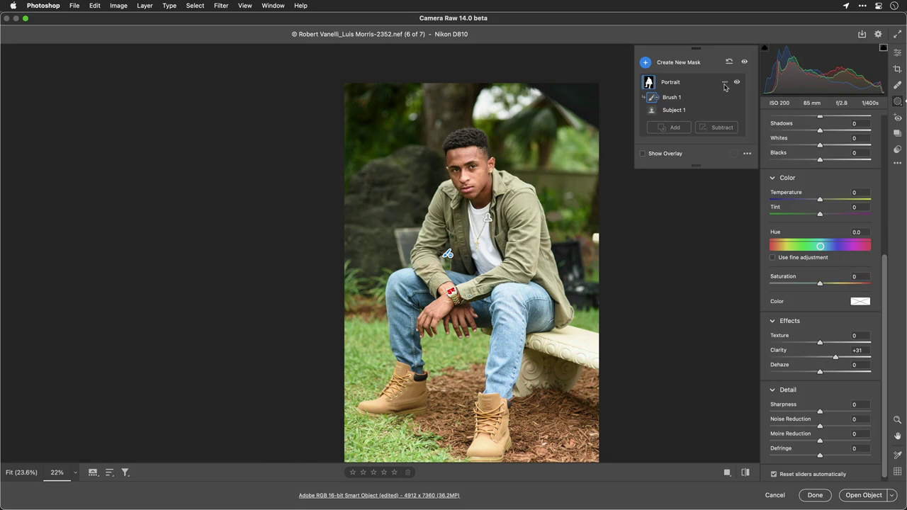
Duplicate the Portrait mask and rename the copy 'Portrait Lighting'
click(725, 83)
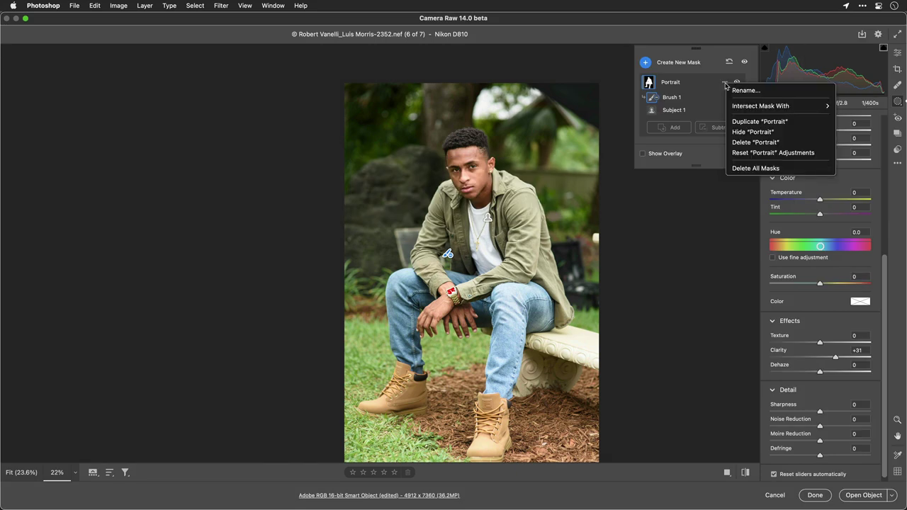
click(757, 121)
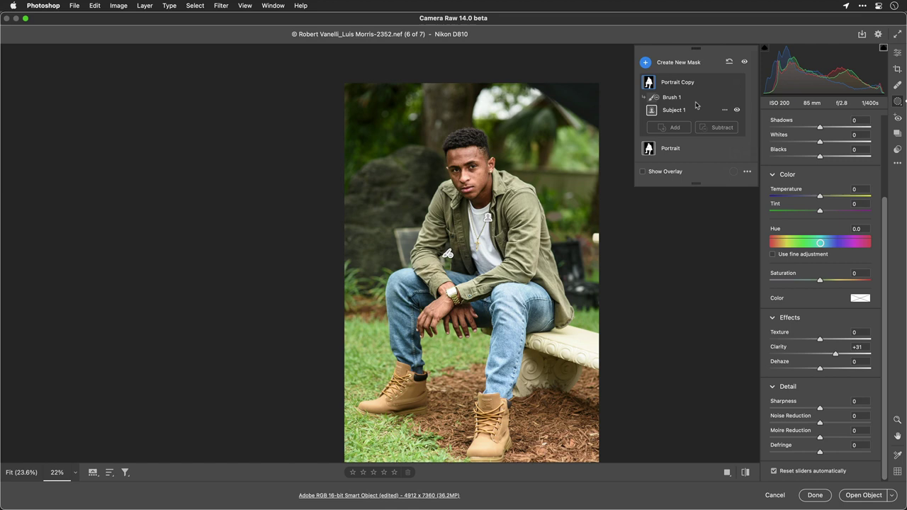
click(725, 83)
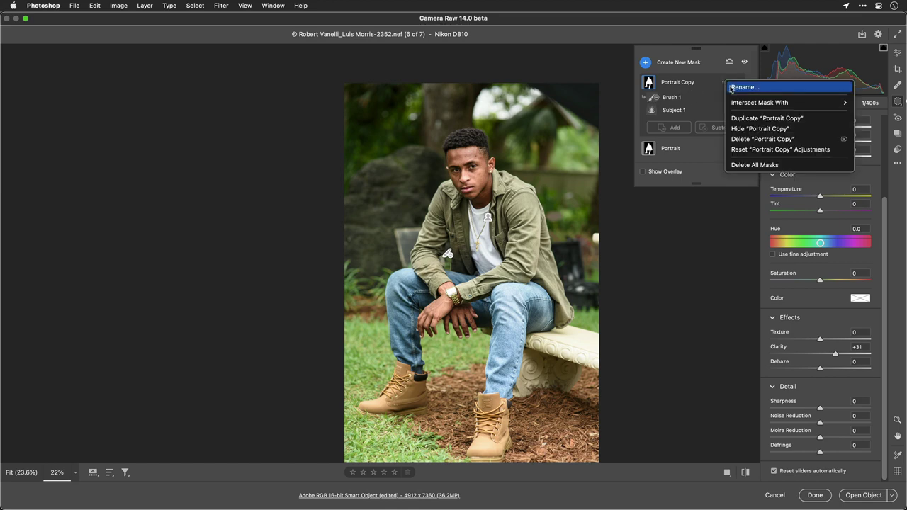
click(732, 88)
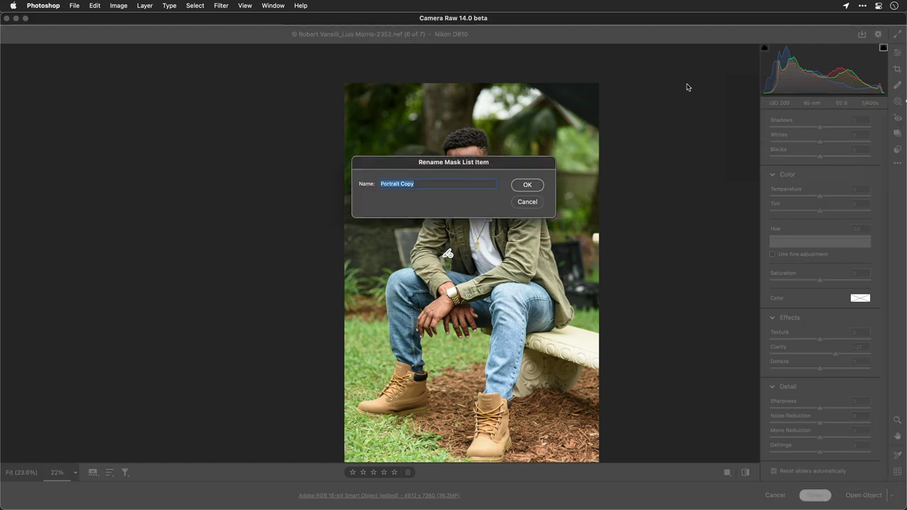
double_click(410, 183)
text(Lighting)
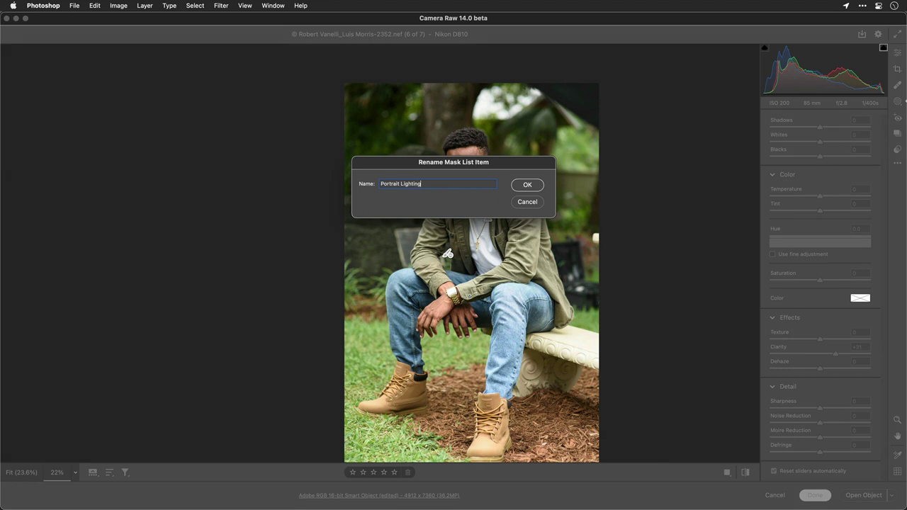
key(Return)
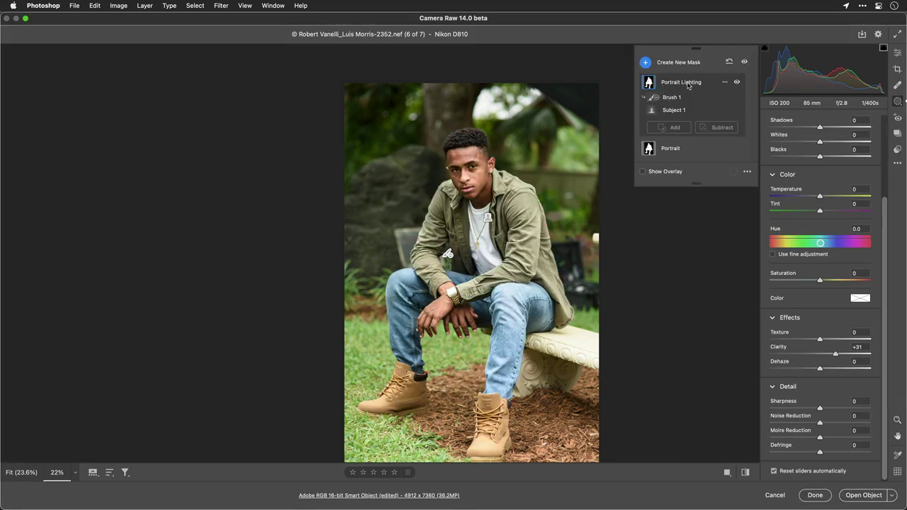
Subtract a diagonal linear gradient across the legs, adjusting it so the mask spares the jeans and boots
click(710, 129)
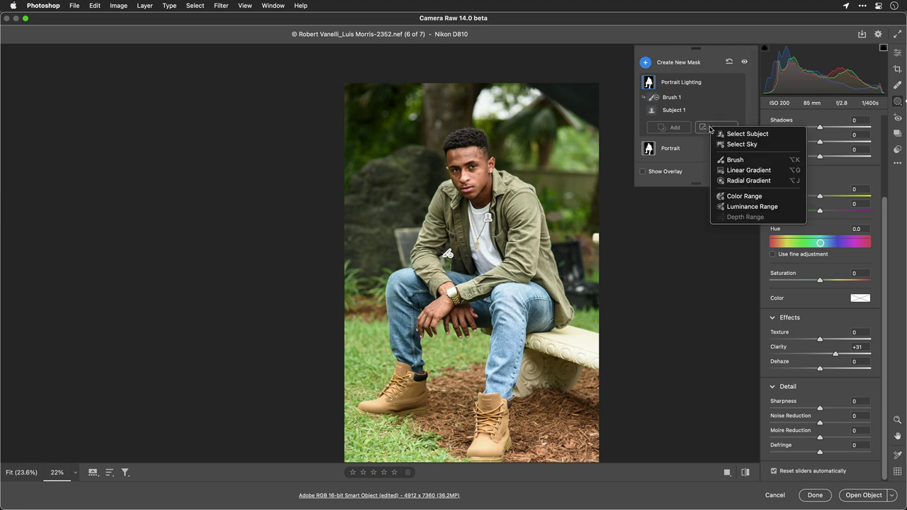
click(728, 171)
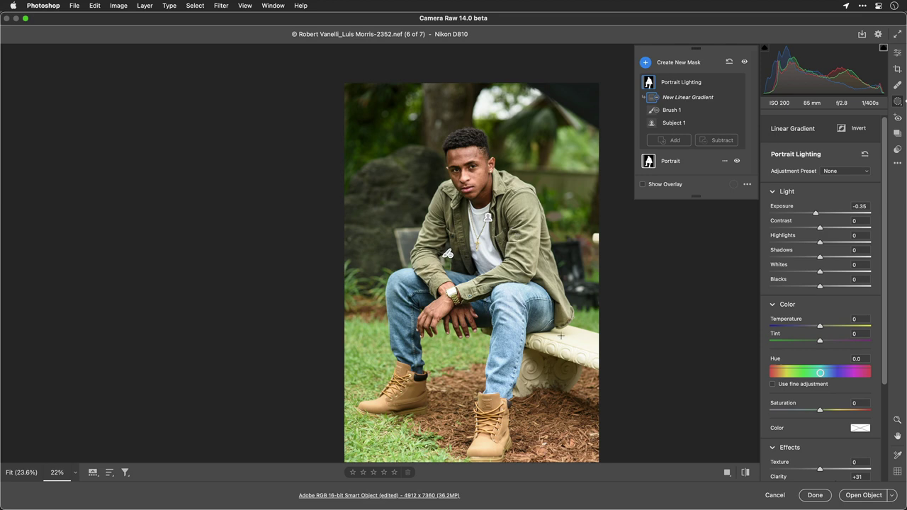
drag(583, 401, 418, 227)
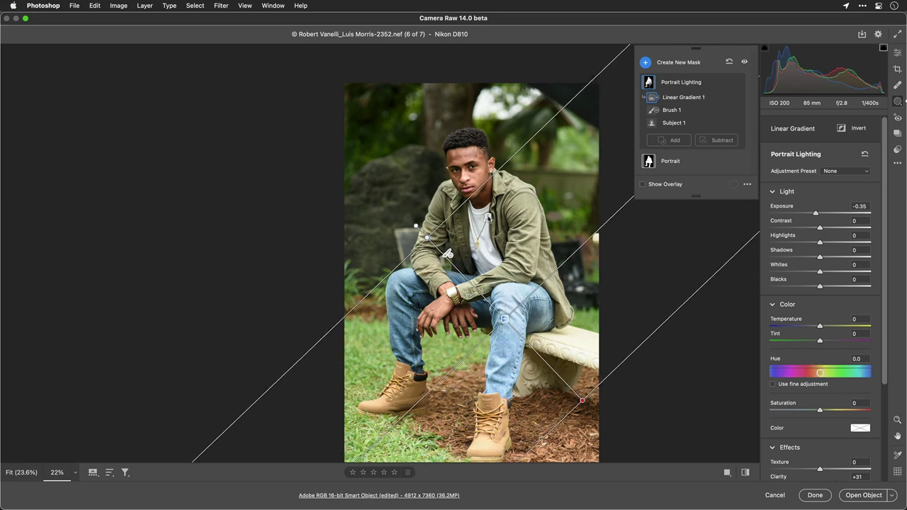
click(643, 184)
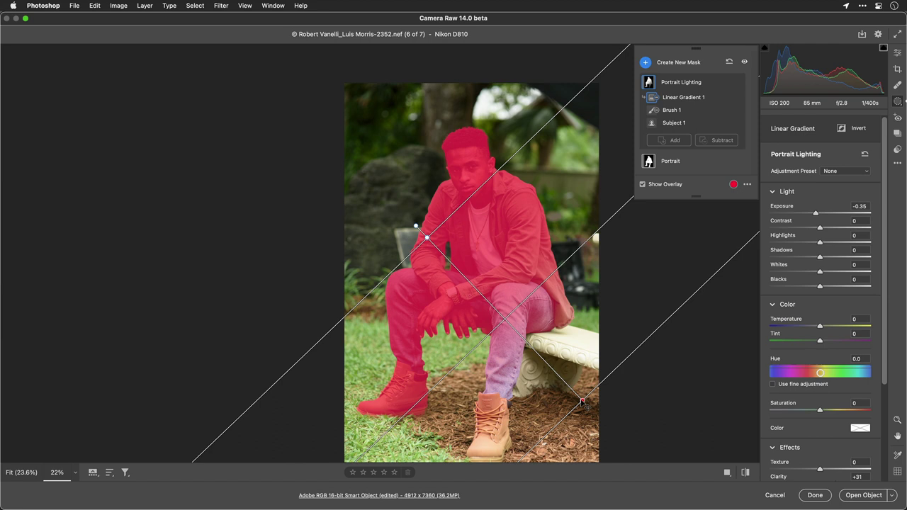
drag(582, 400, 545, 343)
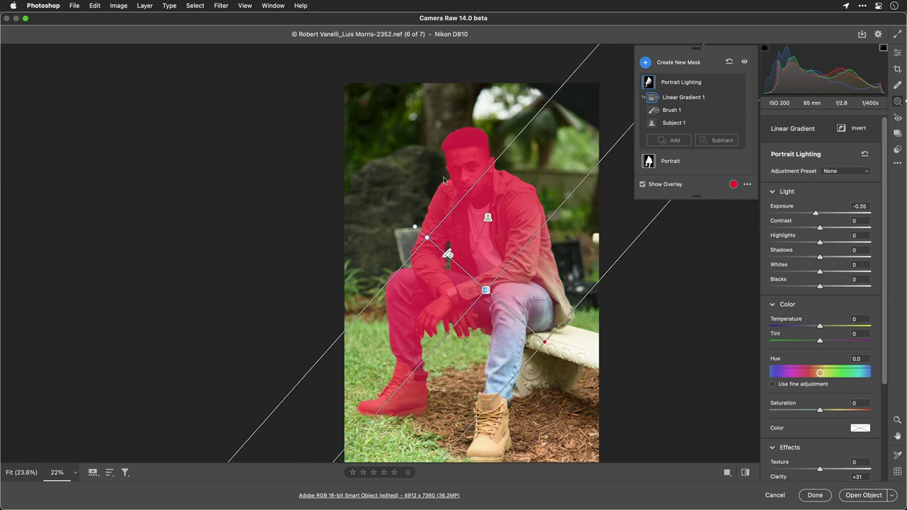
drag(416, 226, 406, 206)
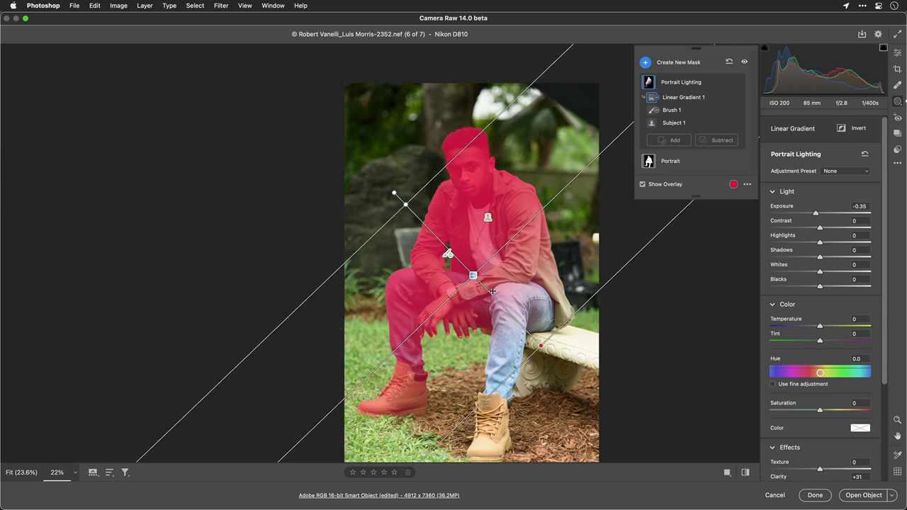
drag(473, 275, 475, 226)
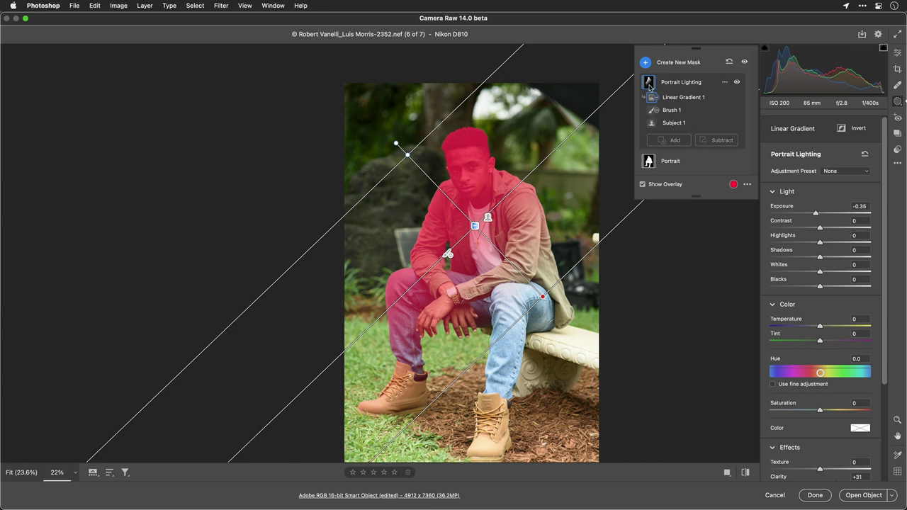
click(725, 83)
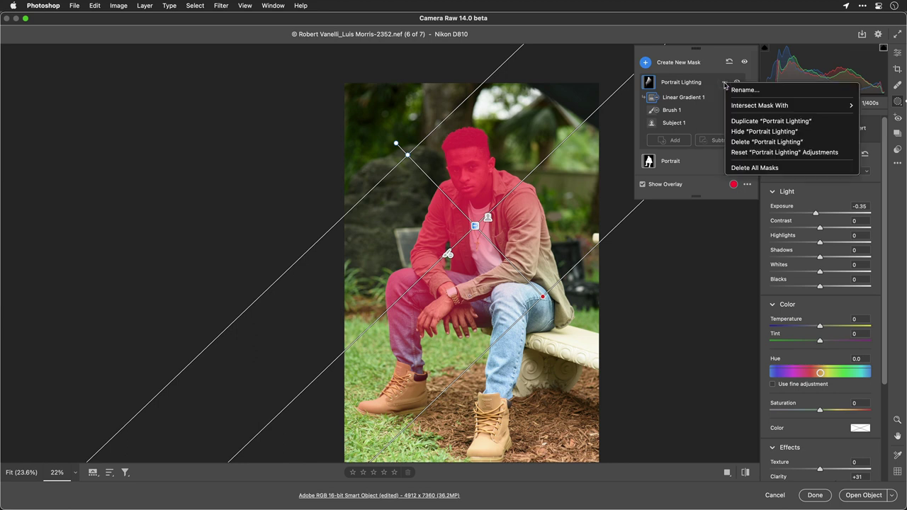
Set Portrait Lighting to Exposure −0.55 and Temperature +18, with Hue reset to 0
click(720, 72)
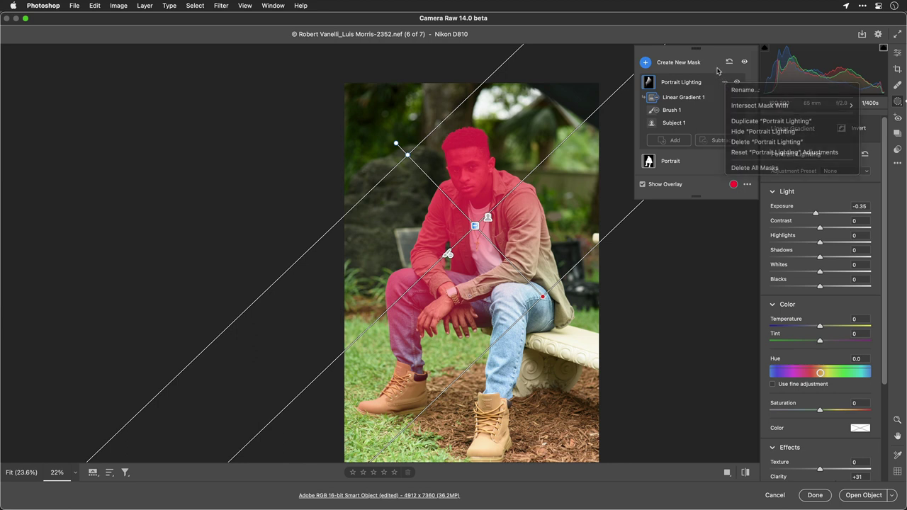
click(668, 185)
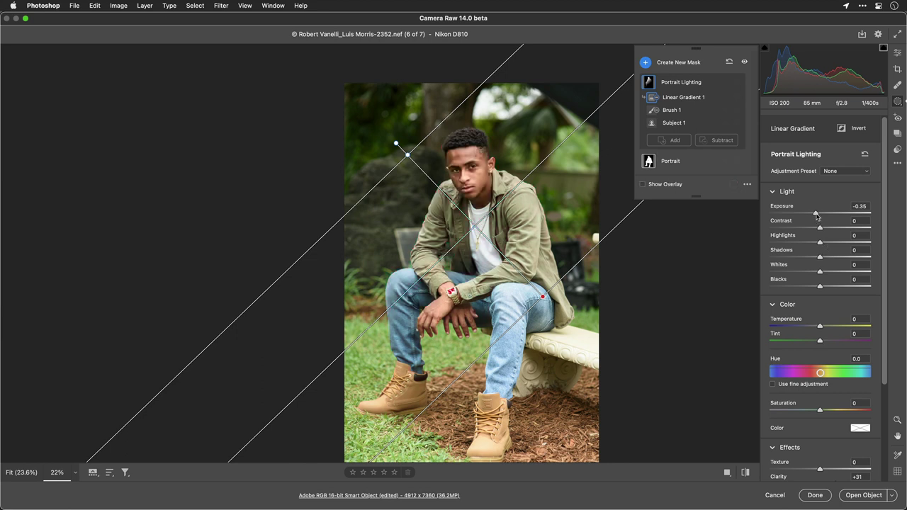
drag(816, 216, 814, 216)
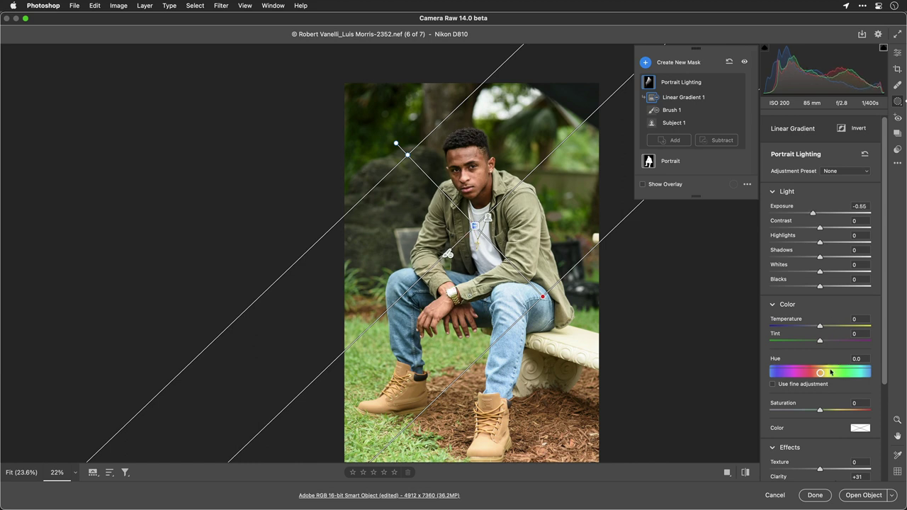
mouse_move(823, 374)
mouse_down()
mouse_move(818, 383)
mouse_move(811, 376)
mouse_move(826, 366)
mouse_move(825, 374)
mouse_up()
click(854, 359)
text(0)
key(Return)
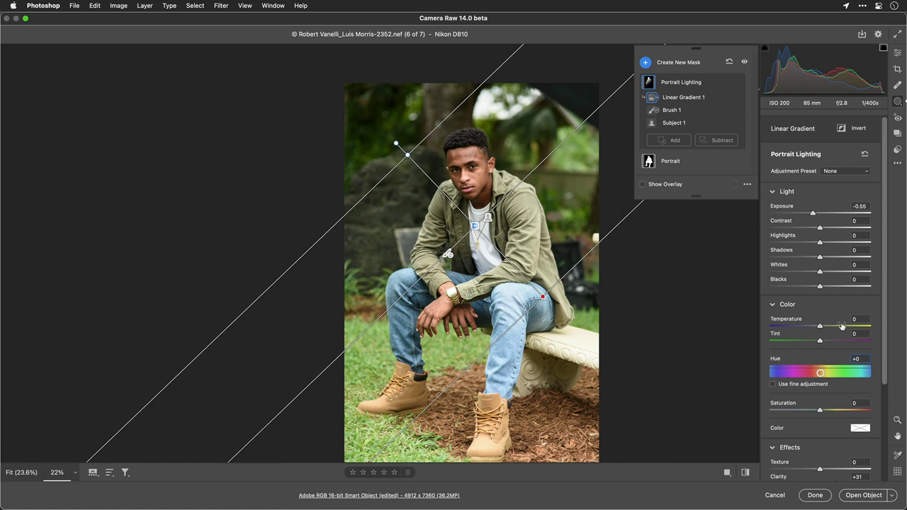
mouse_move(821, 331)
mouse_down()
mouse_move(868, 331)
mouse_move(831, 333)
mouse_up()
Toggle the Portrait Lighting mask's visibility on and off to compare before and after
click(737, 83)
click(737, 83)
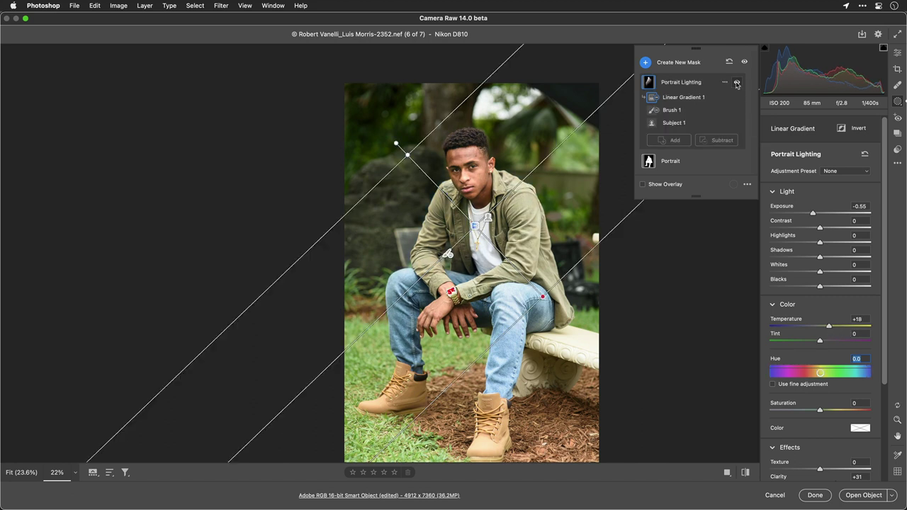
click(737, 83)
click(737, 83)
click(737, 83)
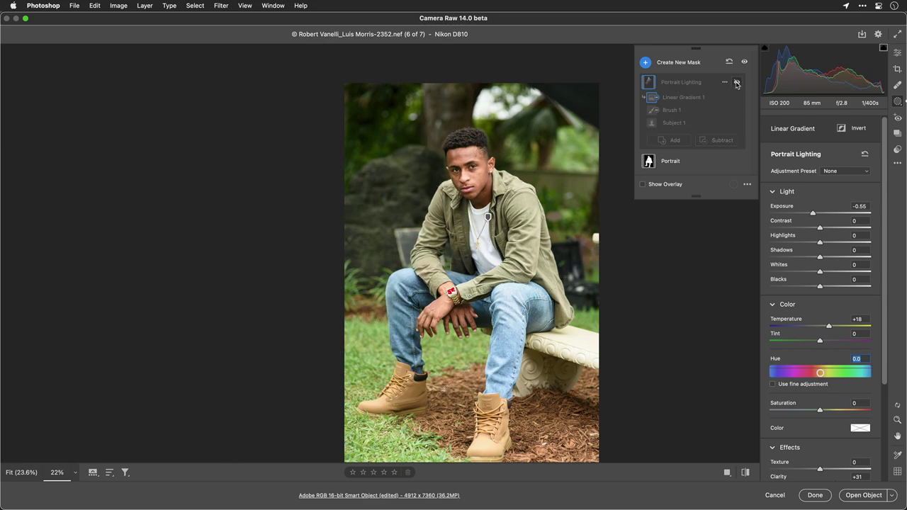
click(737, 83)
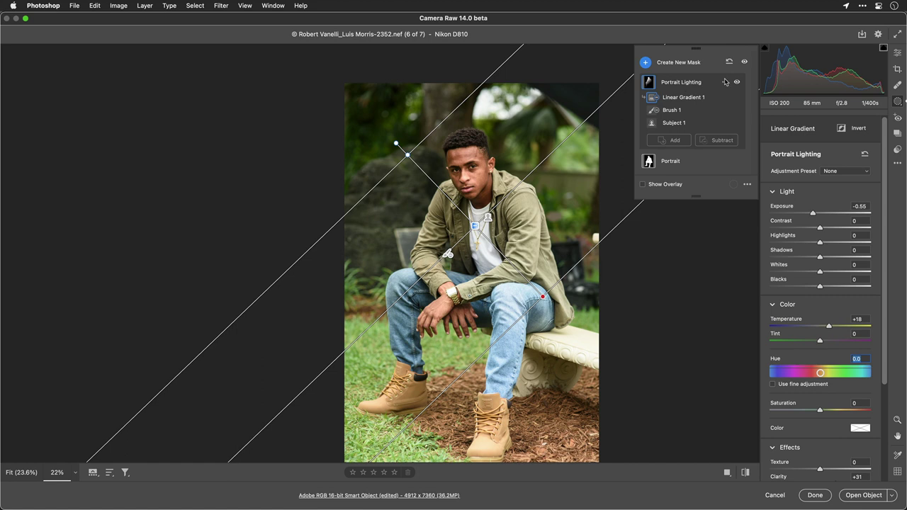
Create a Color Range mask sampled from the jeans, adding a second sample from the darker denim
click(646, 62)
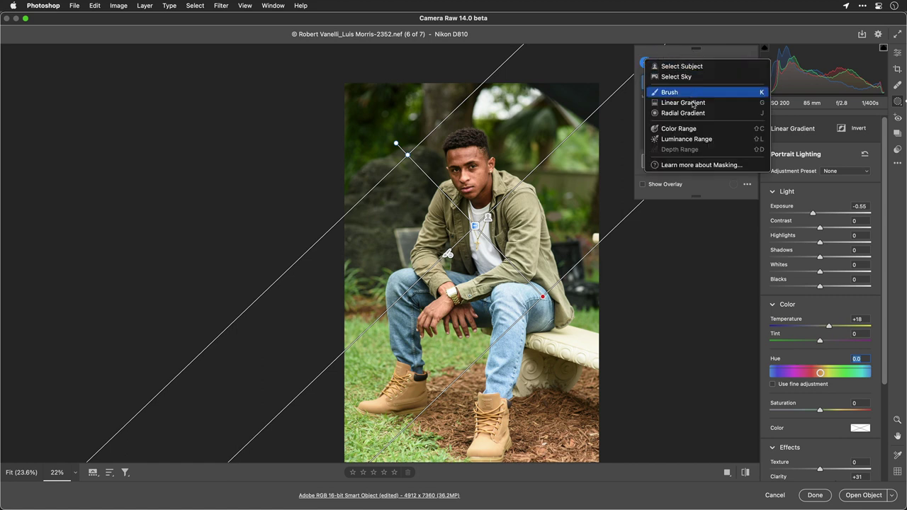
click(690, 129)
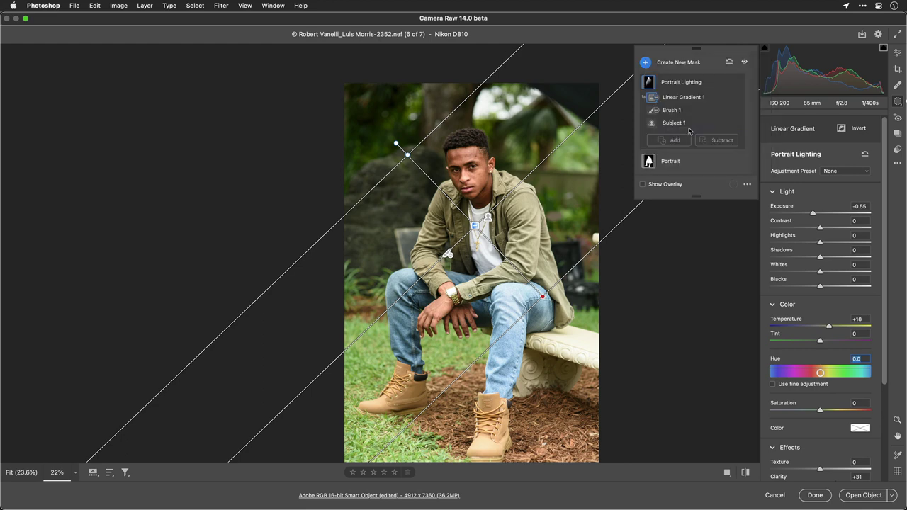
click(525, 301)
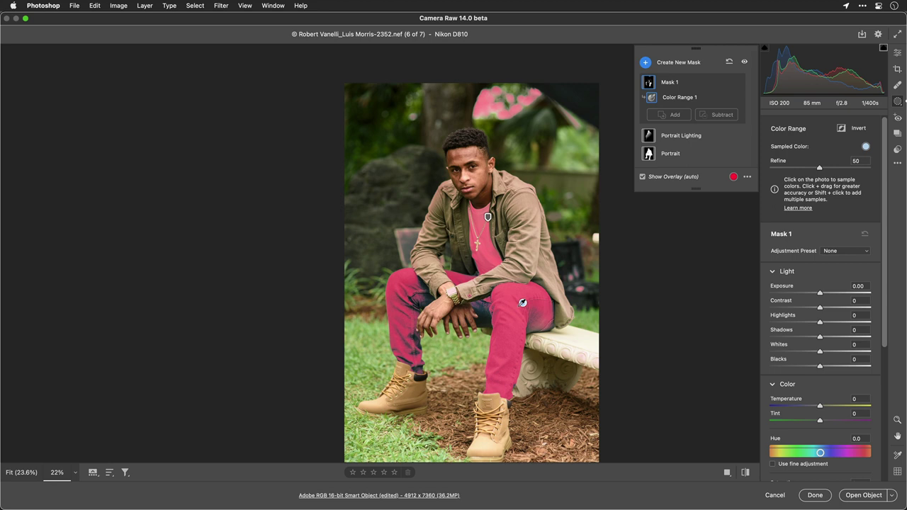
key(alt)
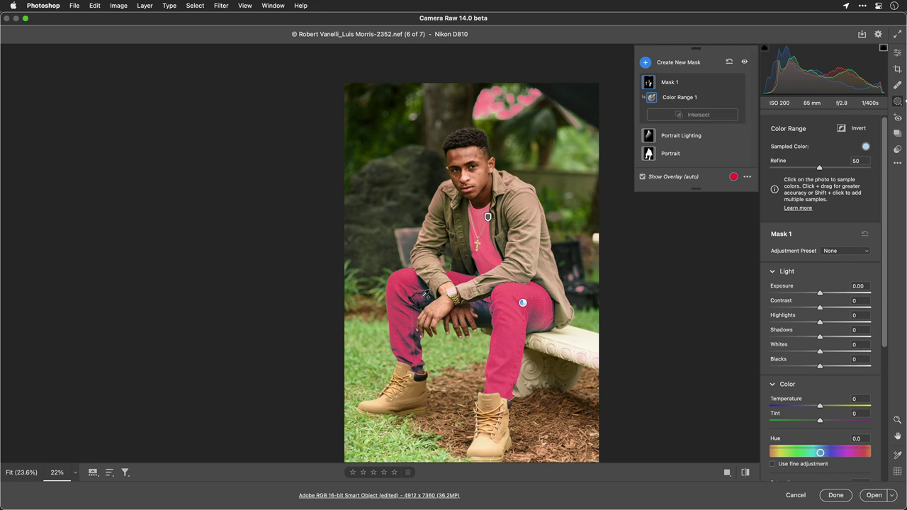
click(425, 293)
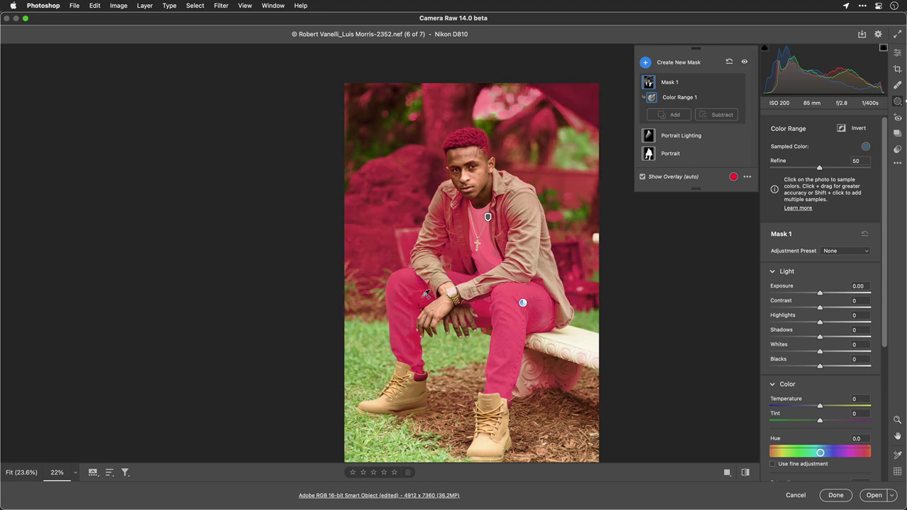
key(alt)
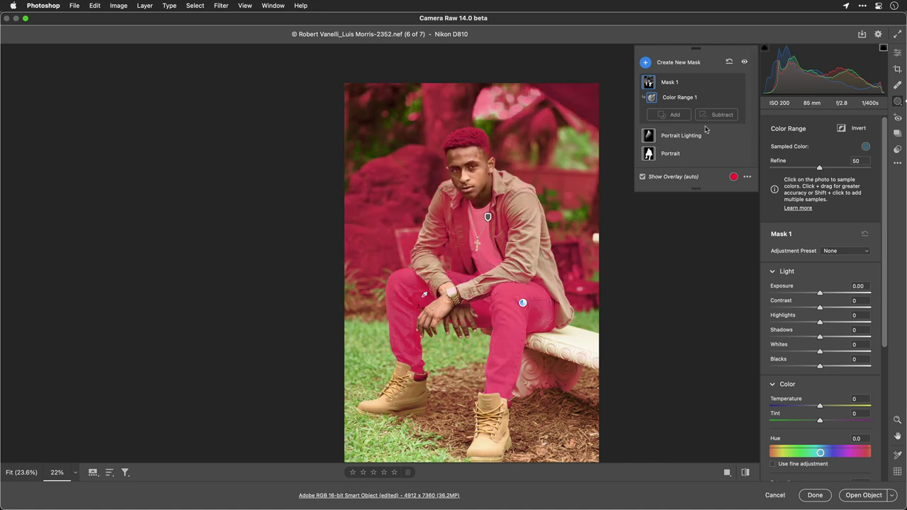
Subtract a Luminance Range of 86/99–100/100 from Mask 1 so the bright shirt drops out
click(716, 115)
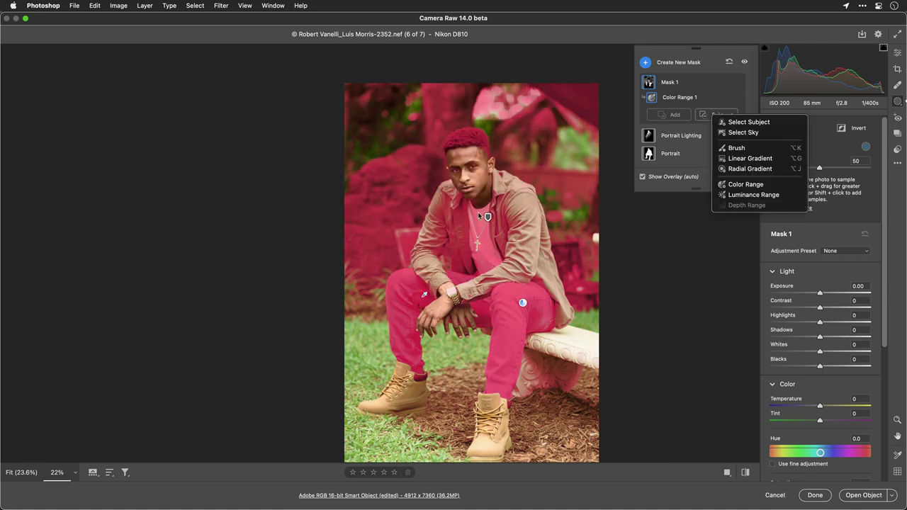
click(753, 195)
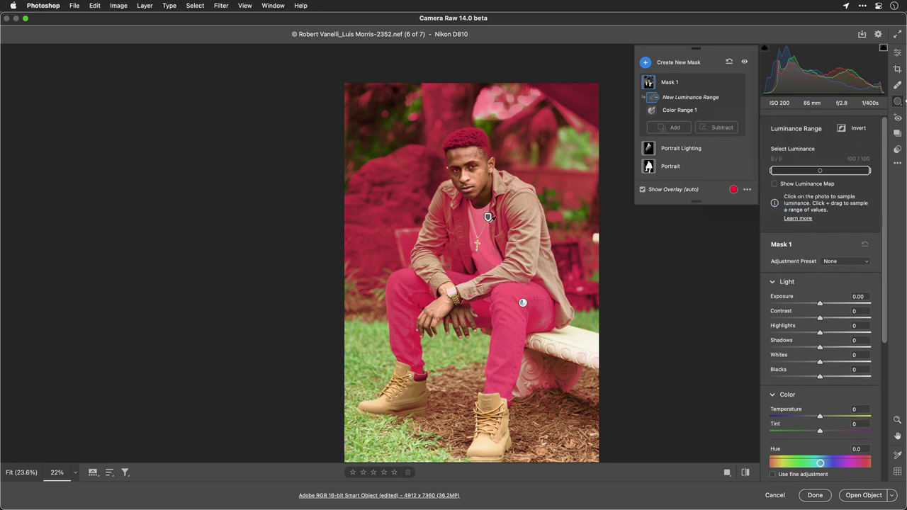
click(482, 224)
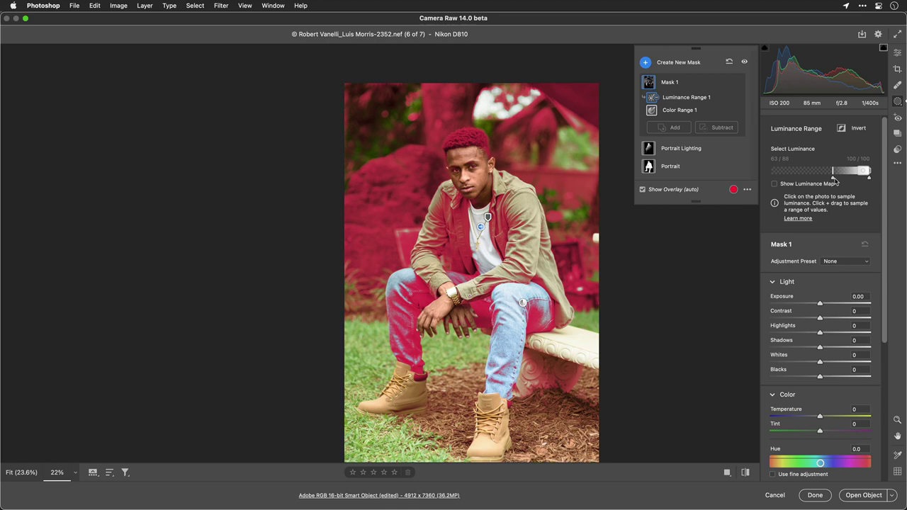
drag(834, 180, 872, 176)
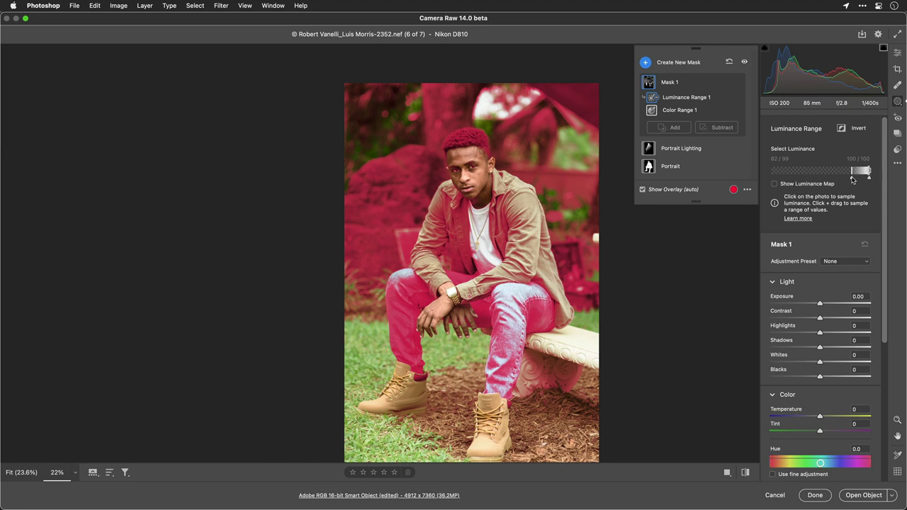
drag(854, 178, 858, 178)
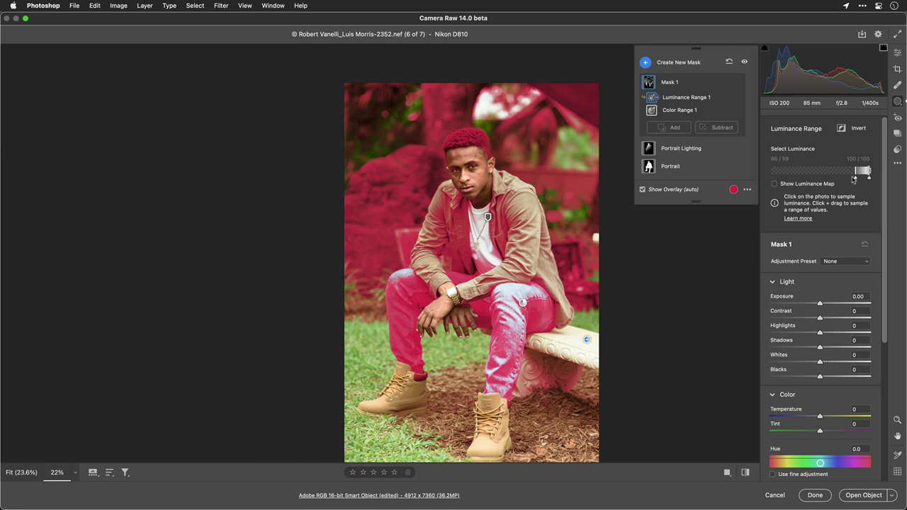
click(681, 112)
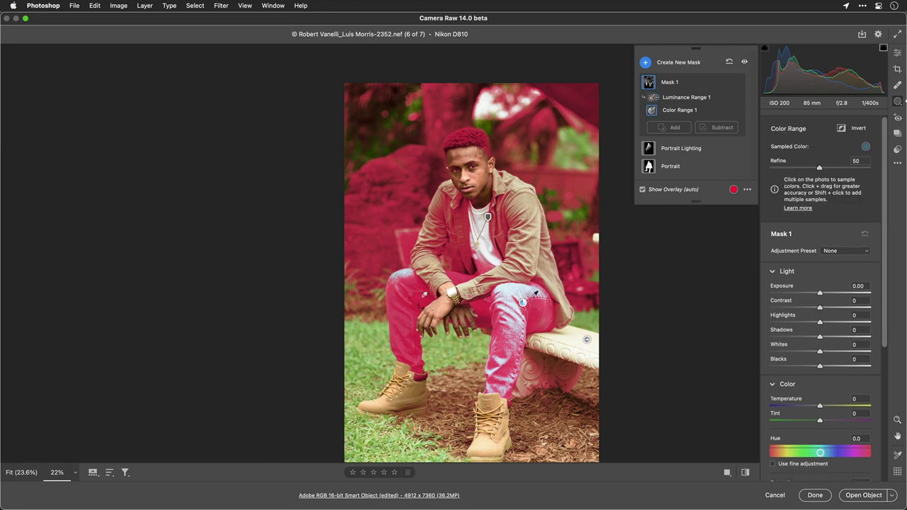
key(alt)
Inspect Luminance Range 1 on its luminance map, adjust its limits, then delete the component
click(683, 99)
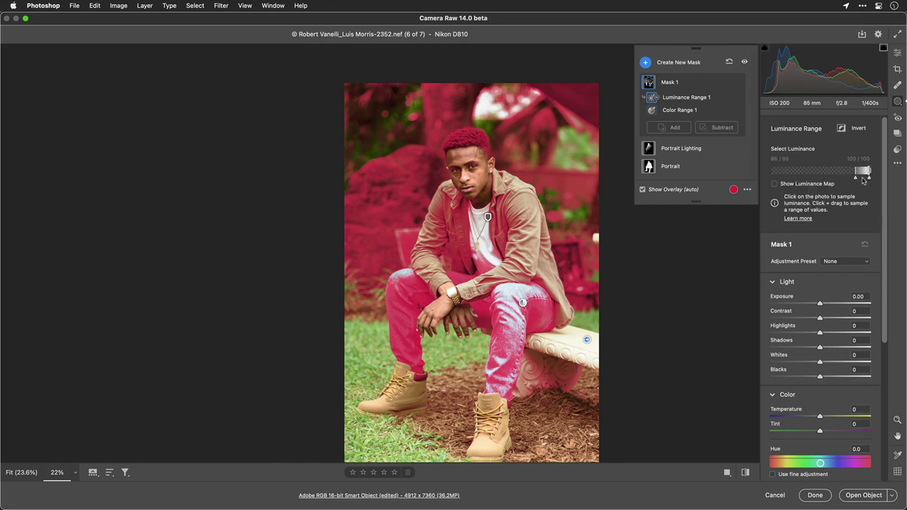
click(820, 186)
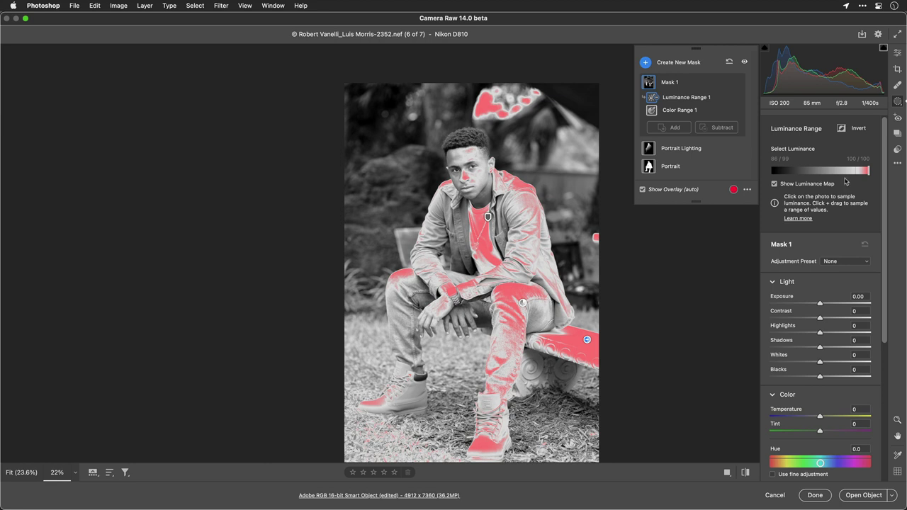
drag(868, 173, 876, 173)
key(y)
drag(857, 180, 815, 184)
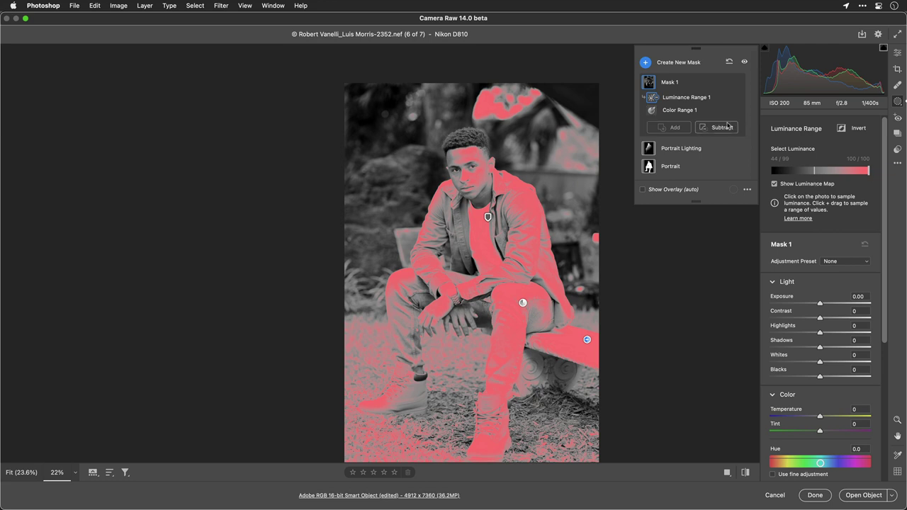
click(726, 98)
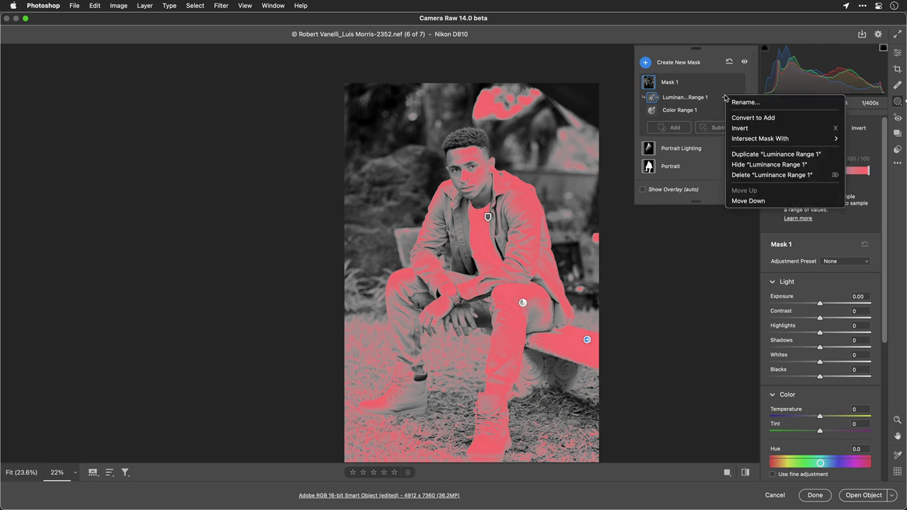
click(751, 176)
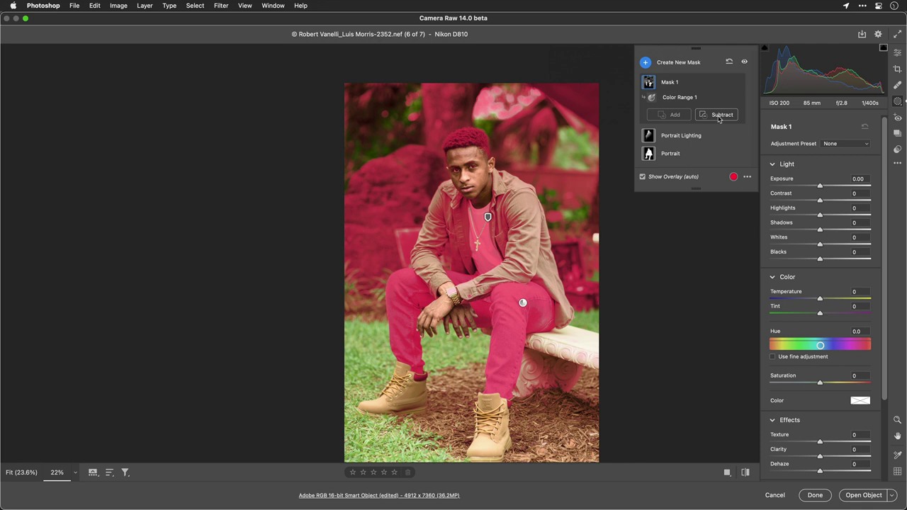
Subtract Select Subject from Mask 1 and invert it so the background is removed
click(719, 117)
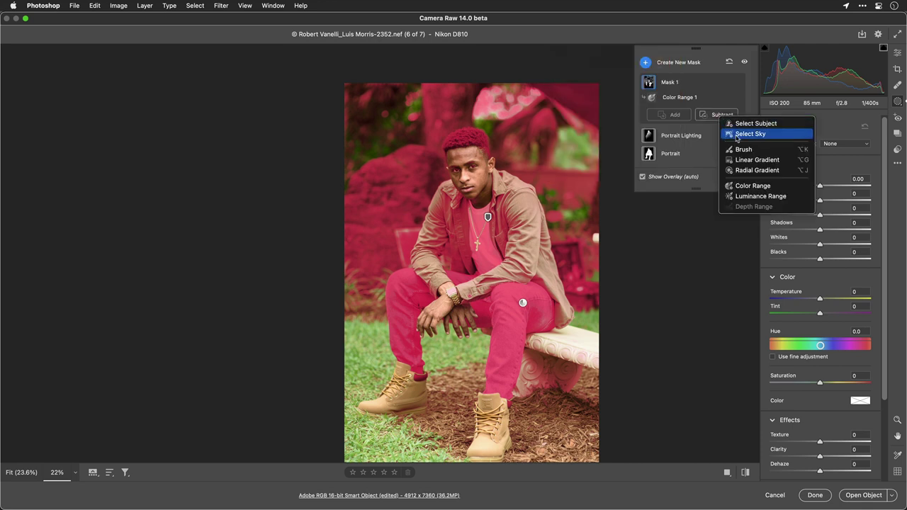
click(746, 126)
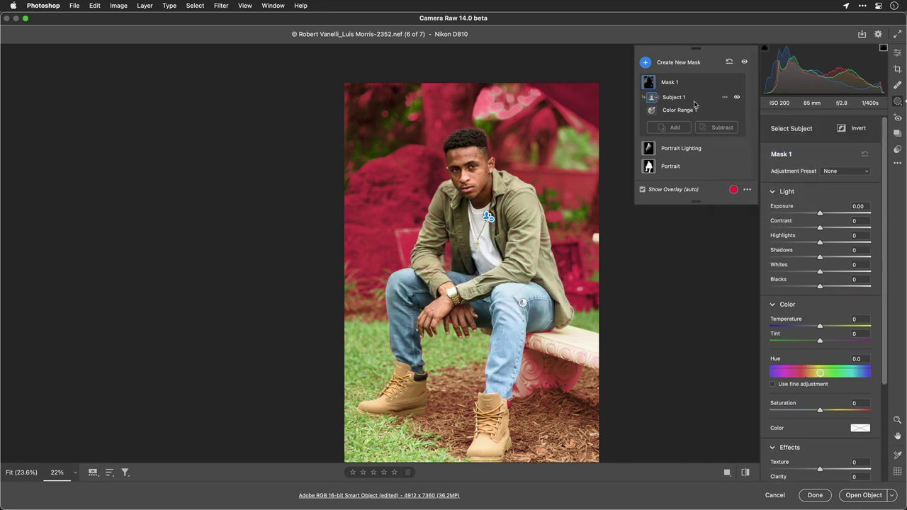
click(725, 98)
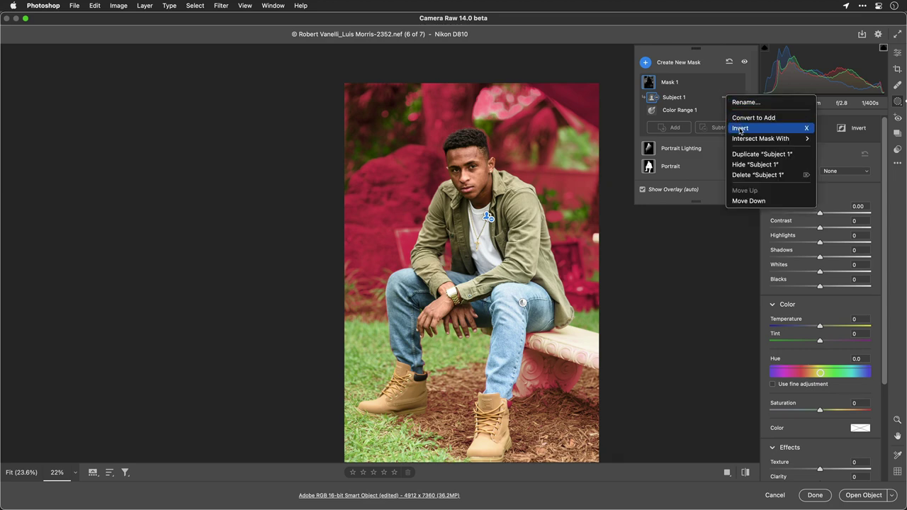
click(741, 128)
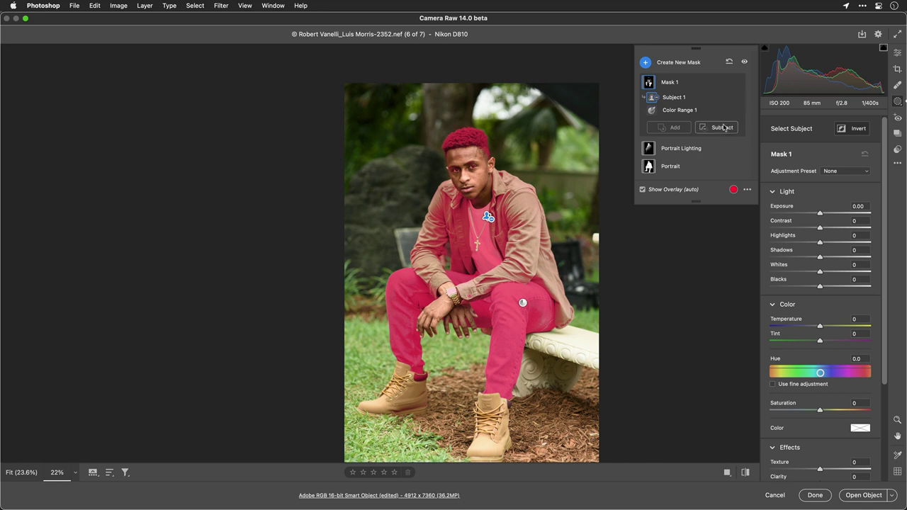
Paint the hair, face and chest out of Mask 1 with a subtracting brush, sizes 10 down to 4
click(724, 127)
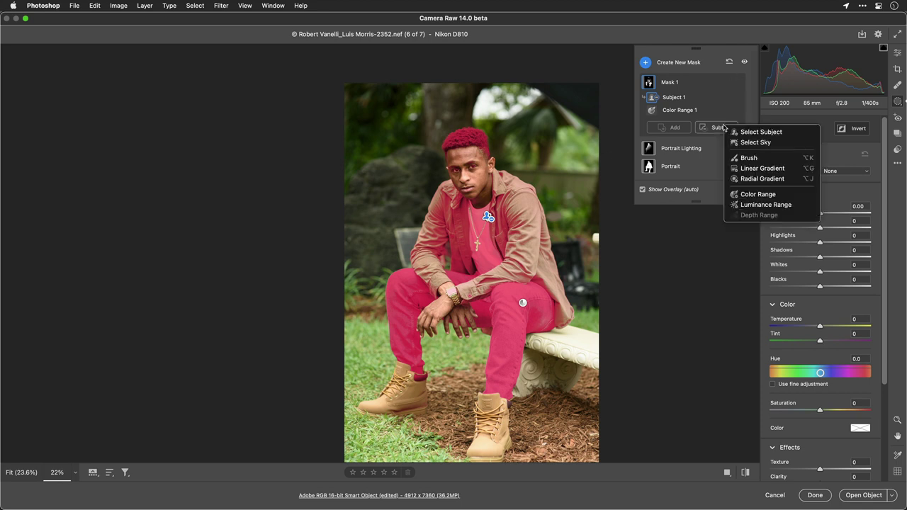
click(745, 159)
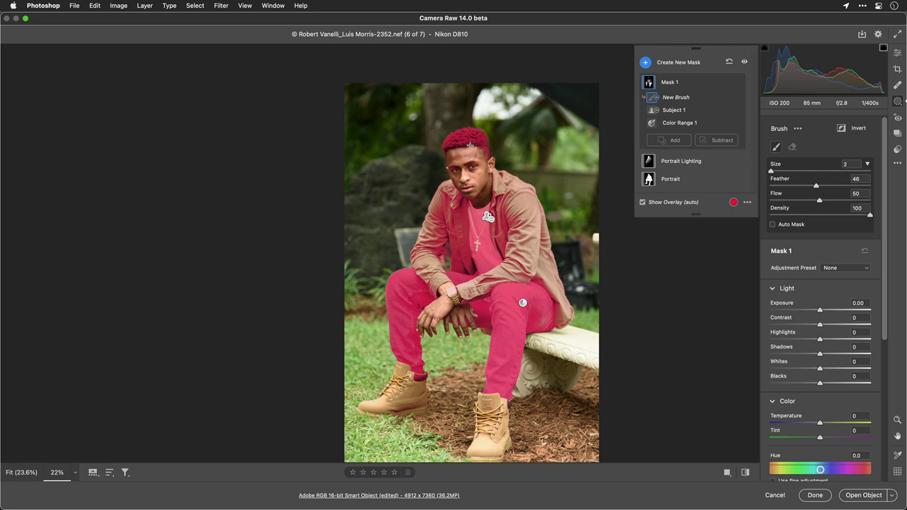
key(bracketright)
key(bracketright)
key(bracketright)
key(bracketright)
key(bracketright)
key(bracketright)
key(bracketright)
key(bracketright)
mouse_move(454, 136)
mouse_down()
mouse_move(484, 179)
mouse_move(461, 211)
mouse_move(419, 215)
mouse_move(425, 263)
mouse_move(489, 241)
mouse_move(505, 213)
mouse_move(510, 258)
mouse_move(566, 252)
mouse_move(560, 291)
mouse_move(585, 319)
mouse_move(524, 193)
mouse_move(437, 212)
mouse_move(424, 254)
mouse_move(464, 183)
mouse_move(479, 175)
mouse_move(523, 190)
mouse_move(460, 157)
mouse_move(515, 207)
mouse_move(540, 215)
mouse_move(476, 232)
mouse_move(468, 248)
mouse_move(476, 244)
mouse_up()
key(bracketleft)
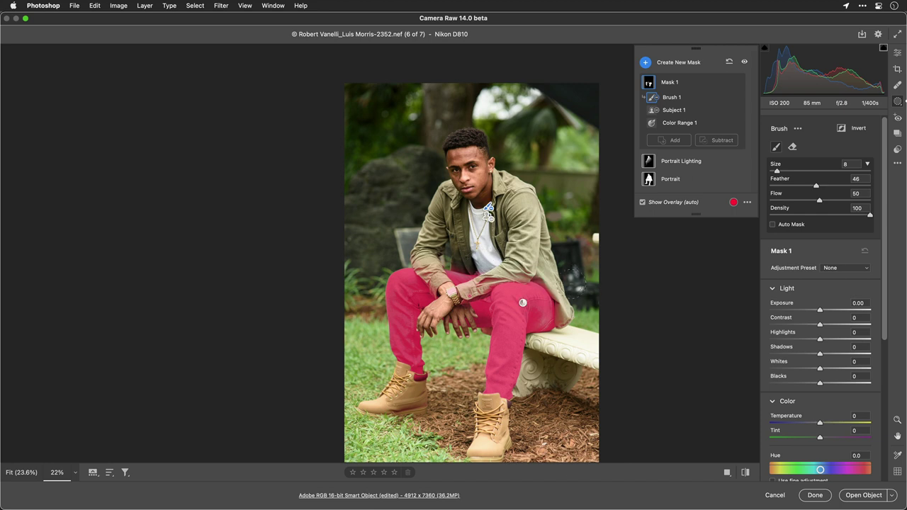
mouse_move(671, 112)
mouse_move(674, 88)
key(bracketleft)
key(bracketleft)
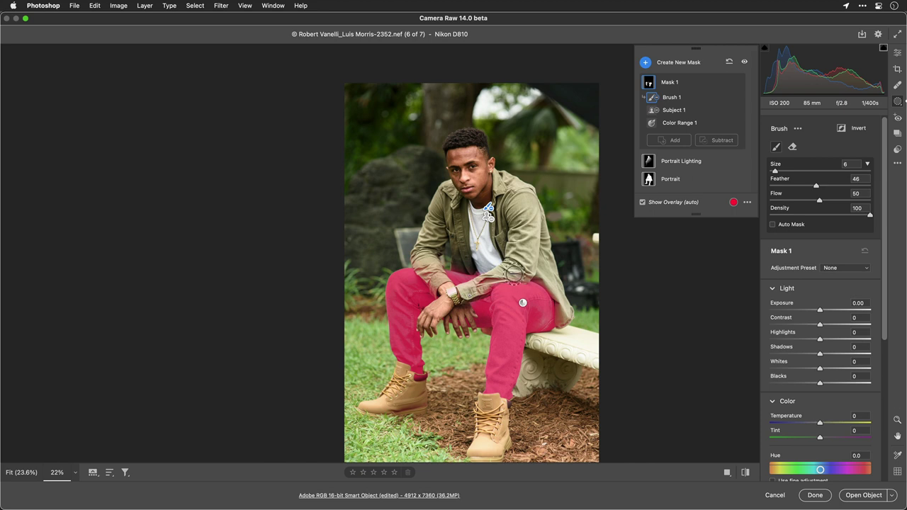
key(bracketleft)
key(bracketleft)
key(bracketleft)
Darken the jeans mask and set Temperature -44, Texture +72 and Clarity +23
click(672, 205)
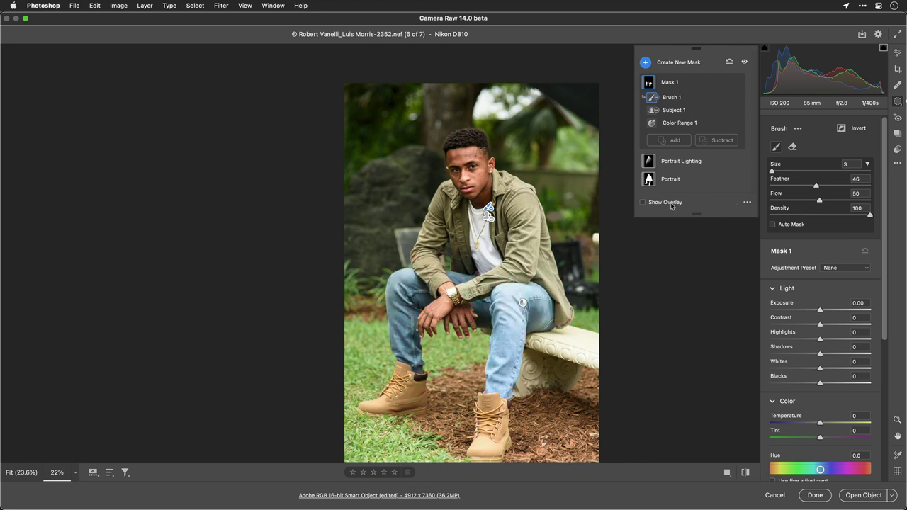
drag(818, 309, 806, 334)
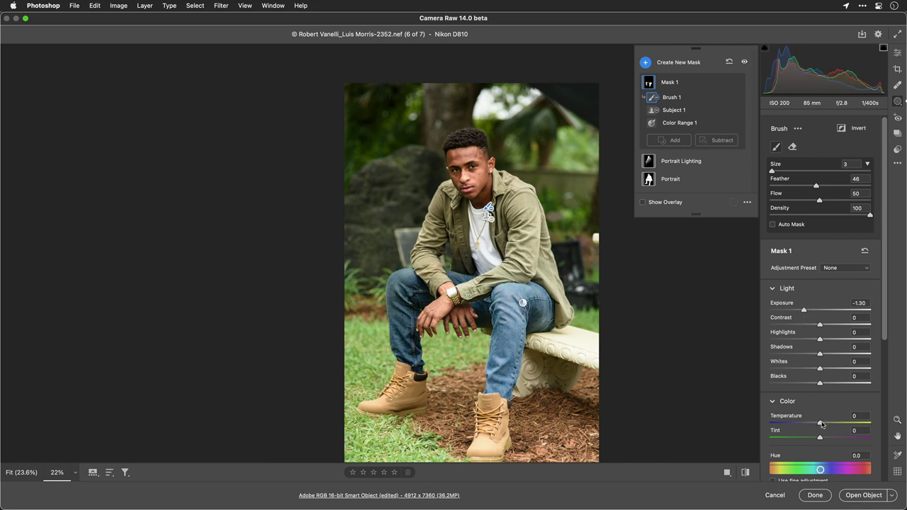
drag(822, 426, 800, 426)
scroll(814, 418, down, 5)
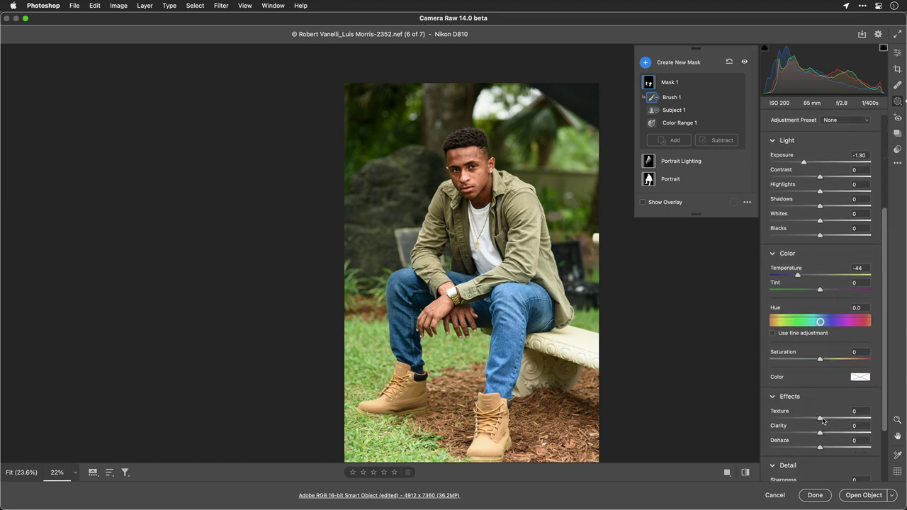
mouse_move(824, 421)
mouse_down()
mouse_move(840, 422)
mouse_move(832, 433)
mouse_up()
scroll(516, 314, up, 5)
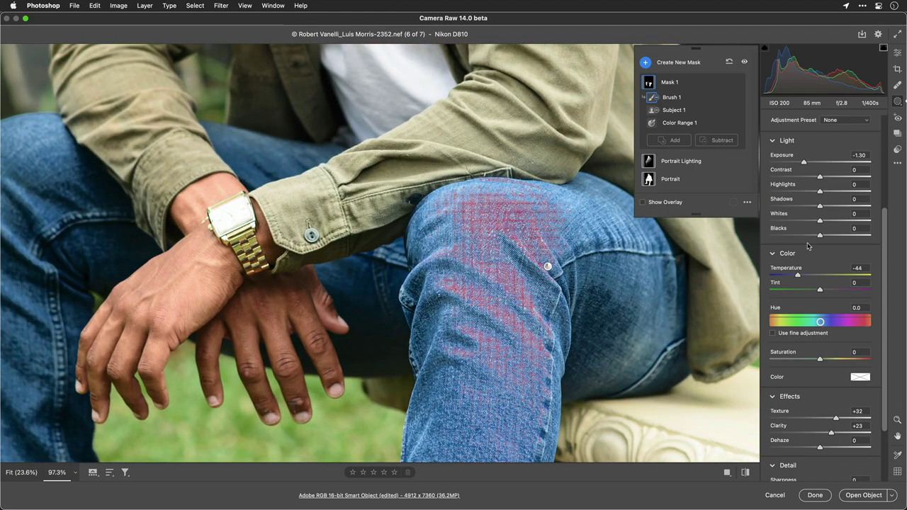
drag(835, 420, 856, 419)
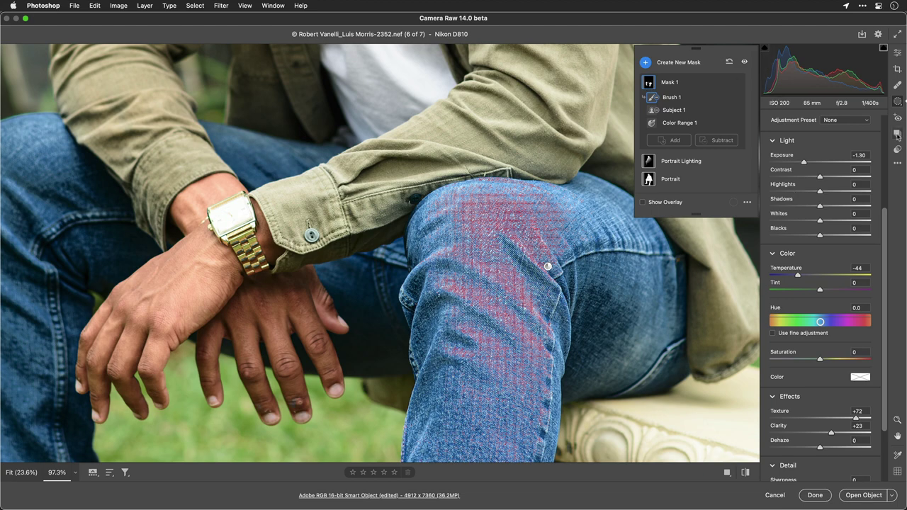
In the global Basic panel, set Whites to -18 and Highlights to -69
click(898, 55)
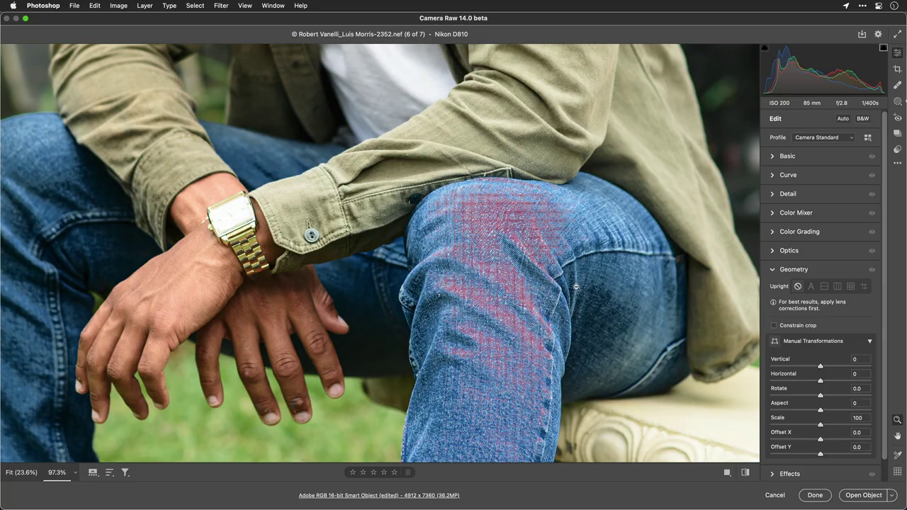
scroll(505, 260, up, 5)
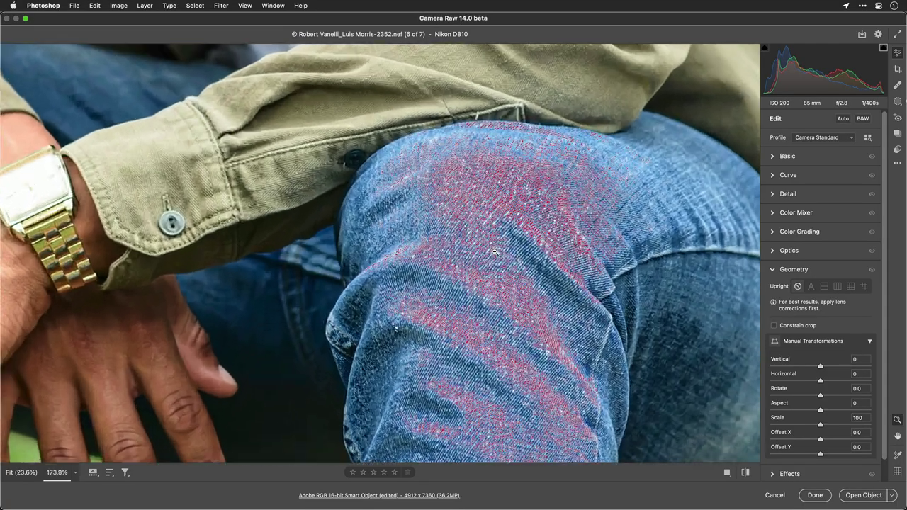
scroll(496, 254, down, 3)
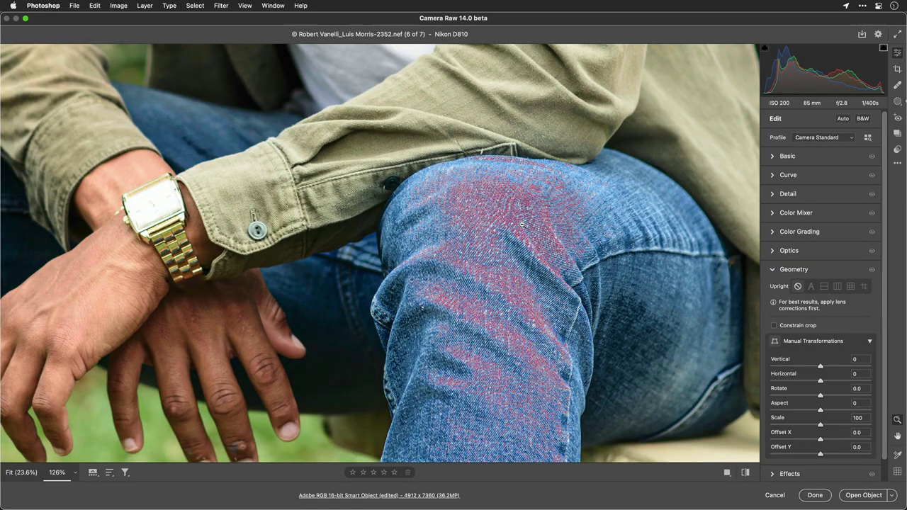
scroll(521, 225, up, 5)
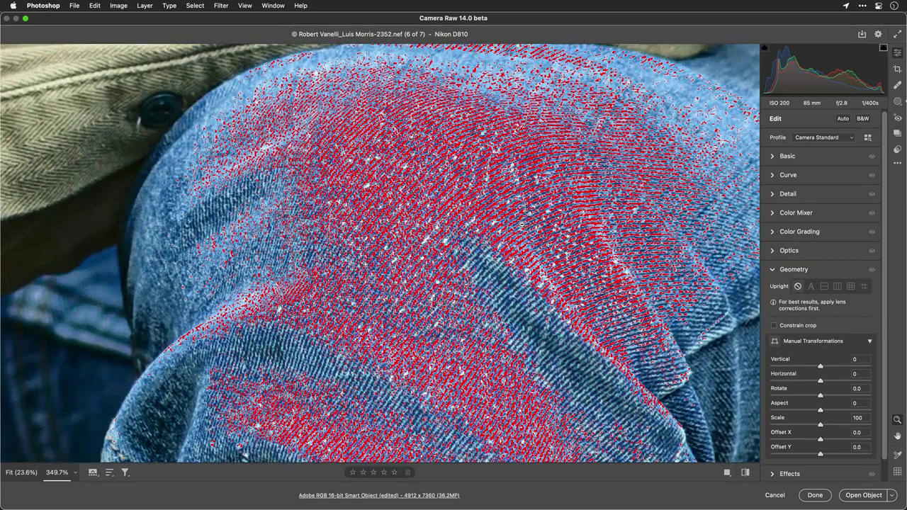
scroll(522, 225, down, 6)
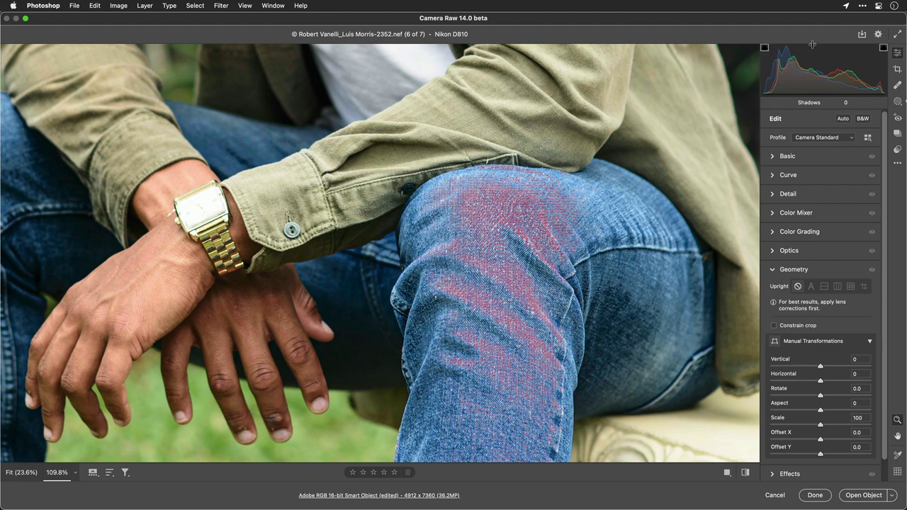
click(773, 158)
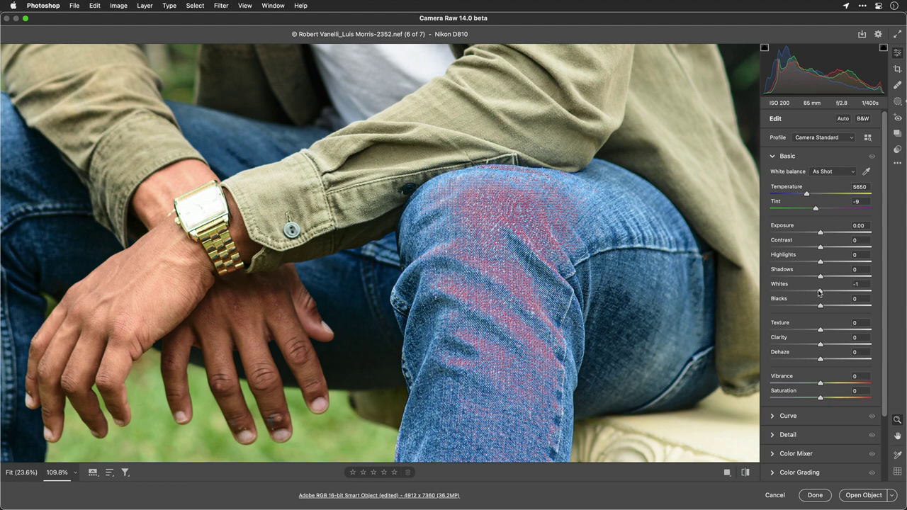
drag(820, 292, 812, 294)
drag(820, 262, 785, 264)
scroll(558, 262, down, 2)
scroll(558, 263, down, 5)
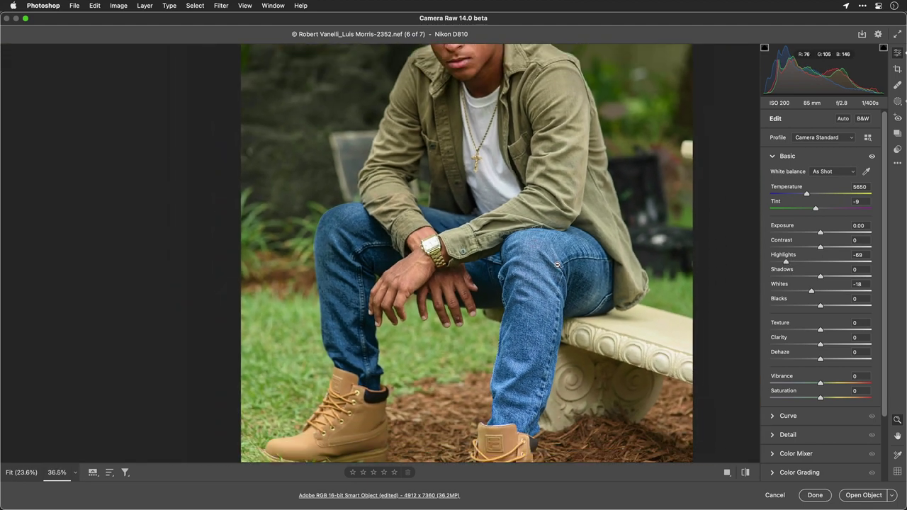
scroll(568, 284, down, 2)
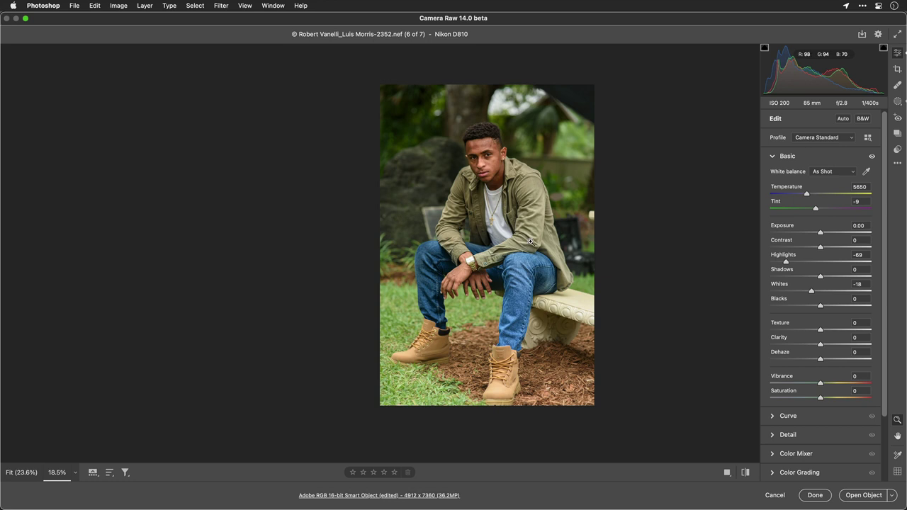
scroll(531, 242, up, 2)
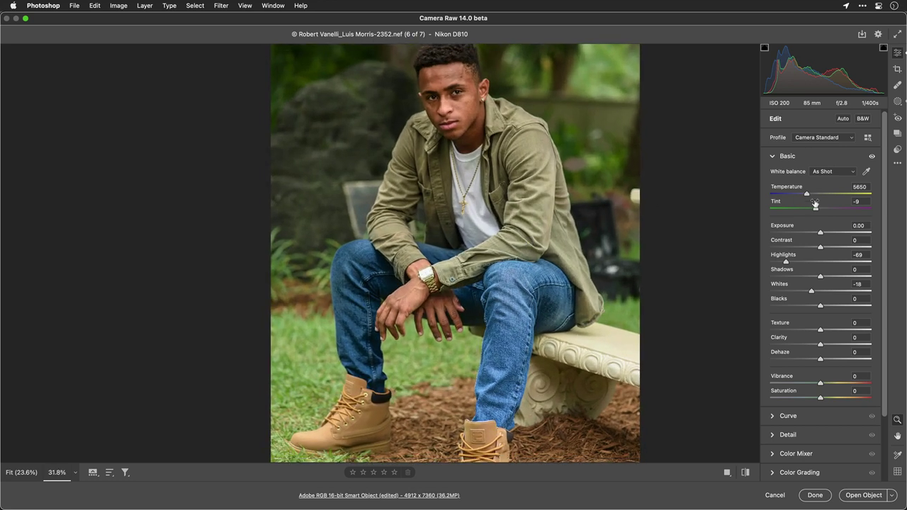
Rename Mask 1 to Jeans
click(897, 104)
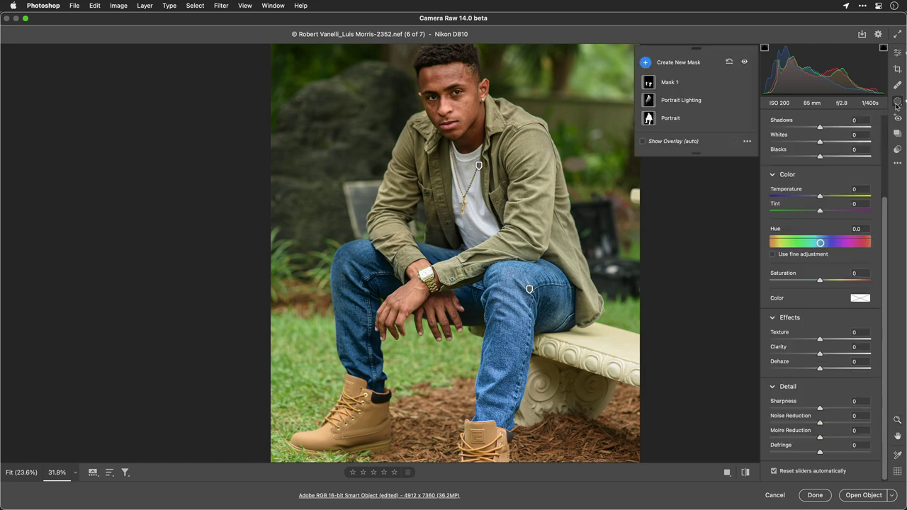
click(724, 85)
click(732, 89)
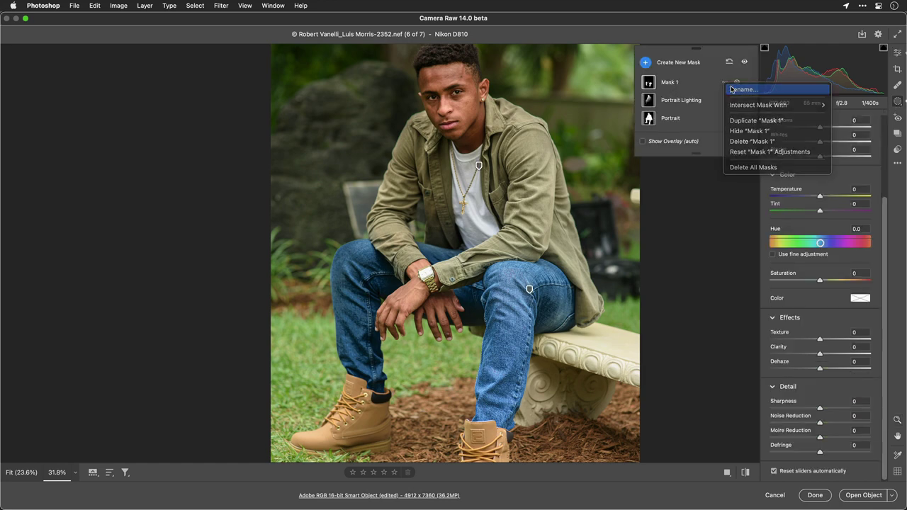
text(Jeans)
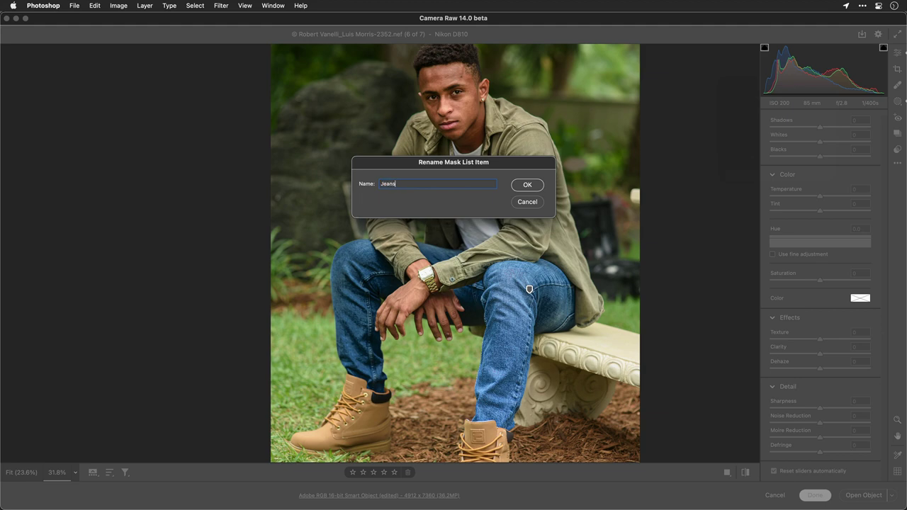
key(Return)
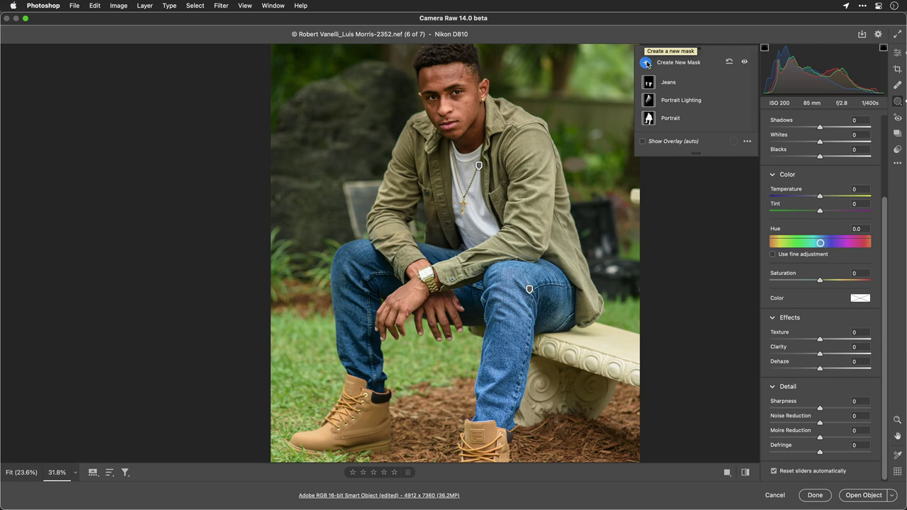
Duplicate the Portrait mask to create Portrait Copy
click(725, 119)
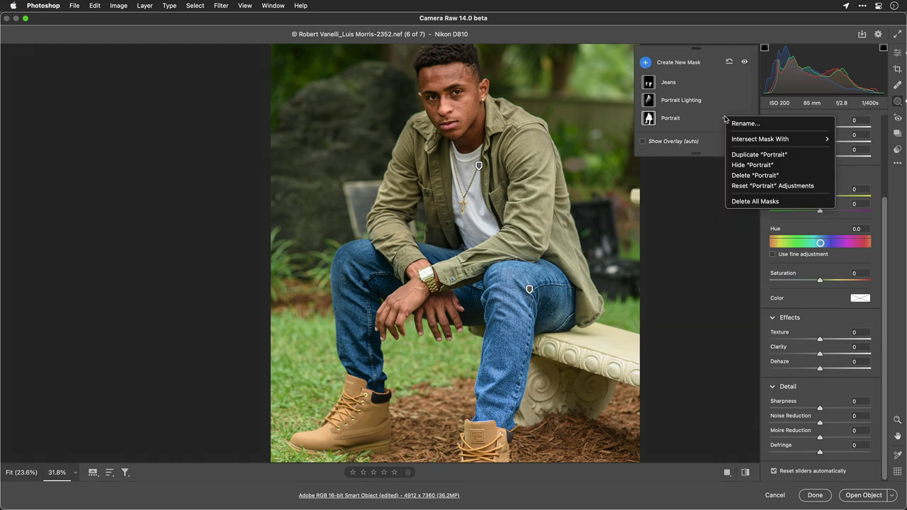
click(740, 155)
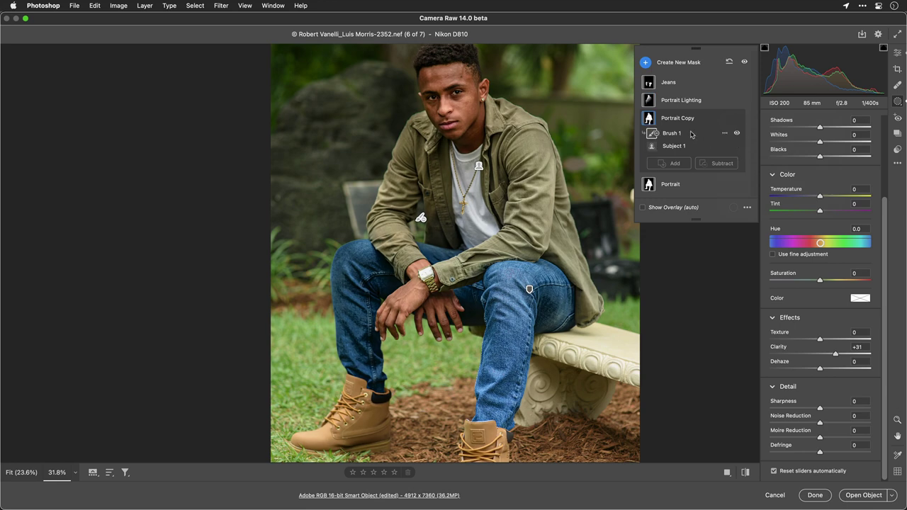
click(725, 119)
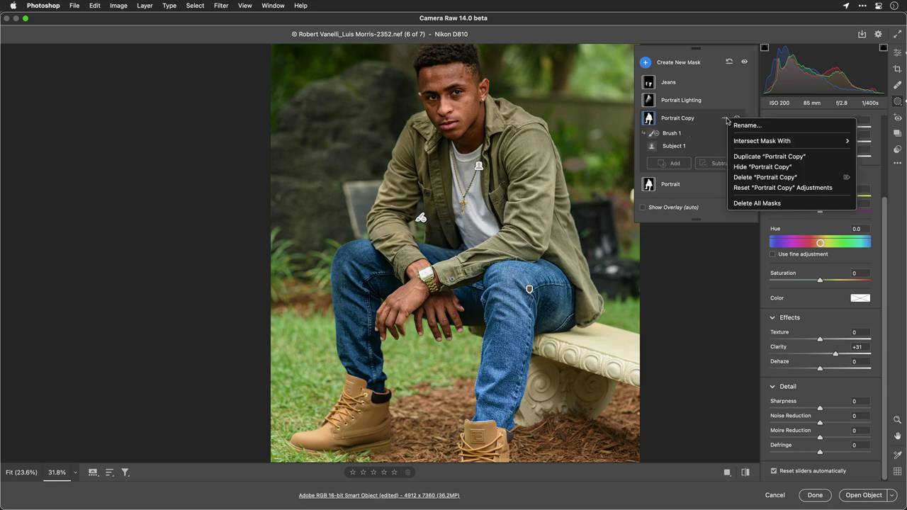
click(683, 122)
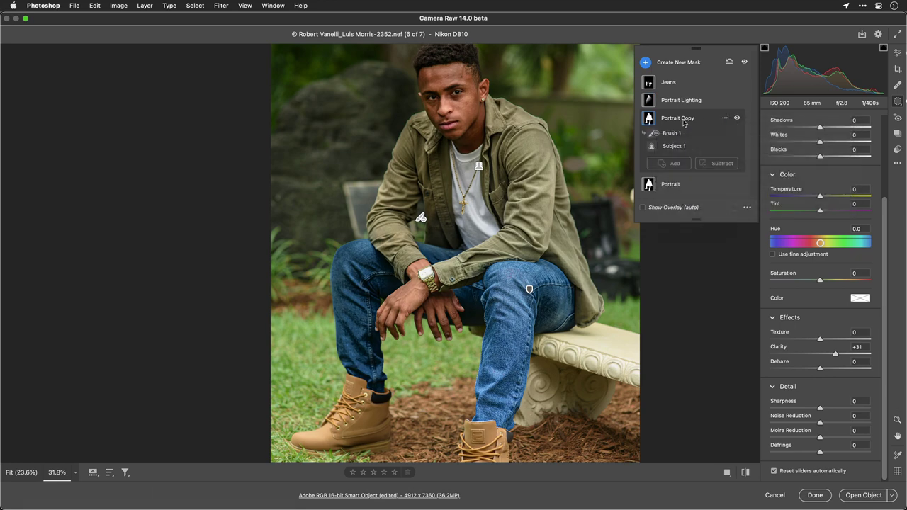
click(674, 146)
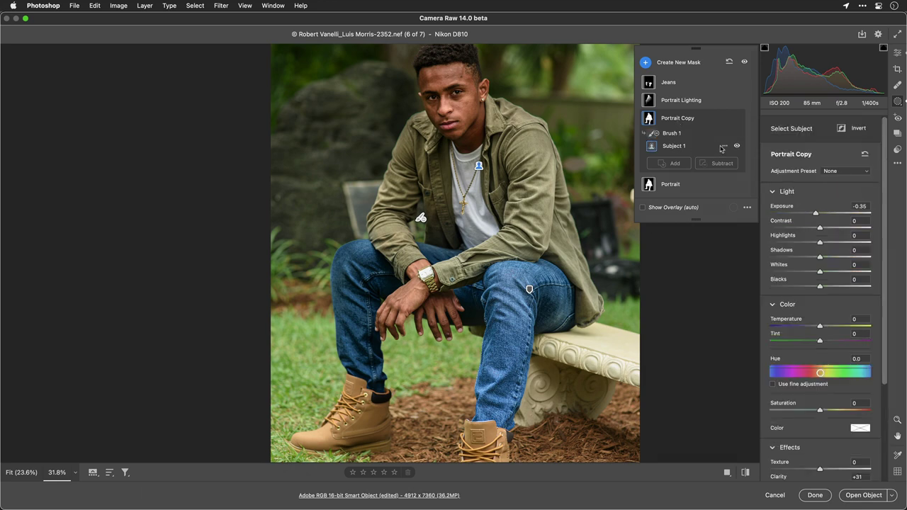
Invert the Subject 1 and Brush 1 components of Portrait Copy
click(724, 146)
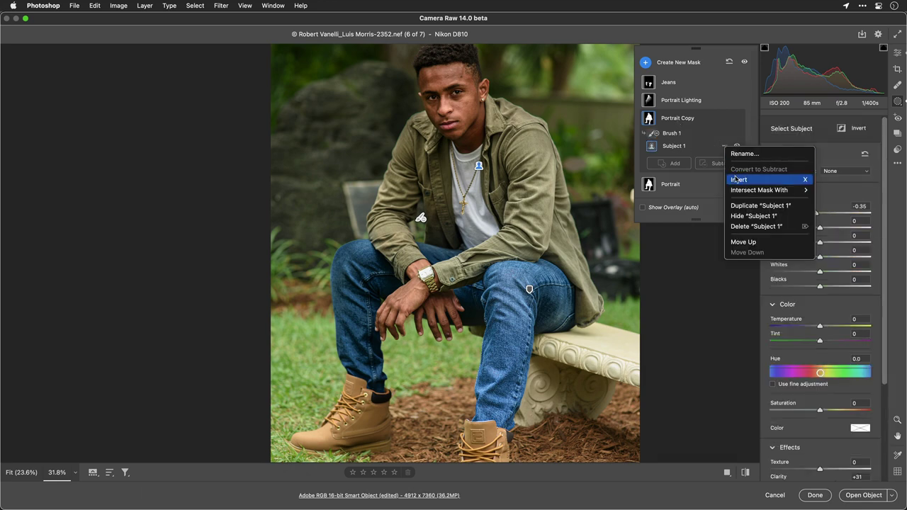
click(738, 180)
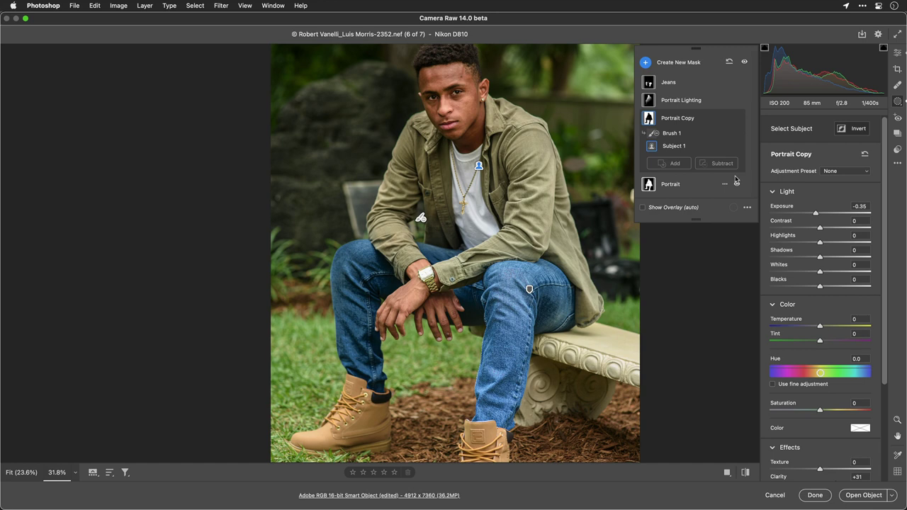
click(725, 134)
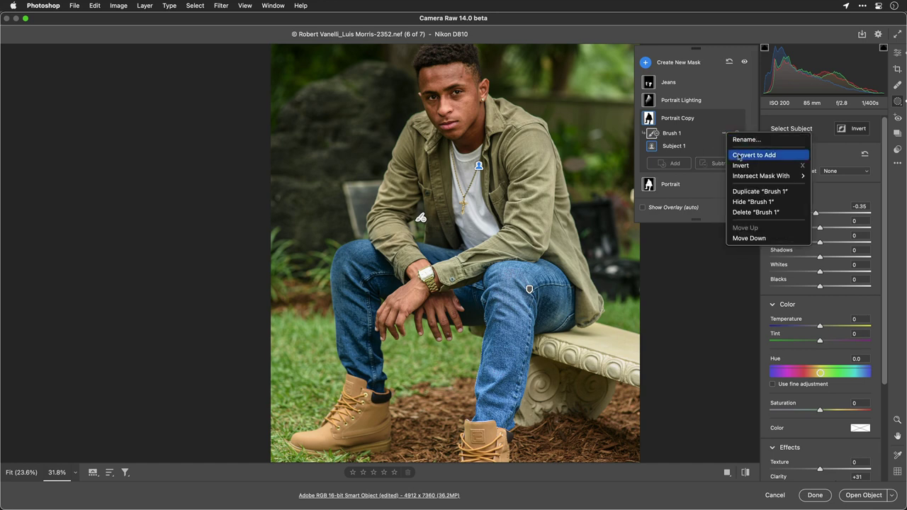
click(740, 165)
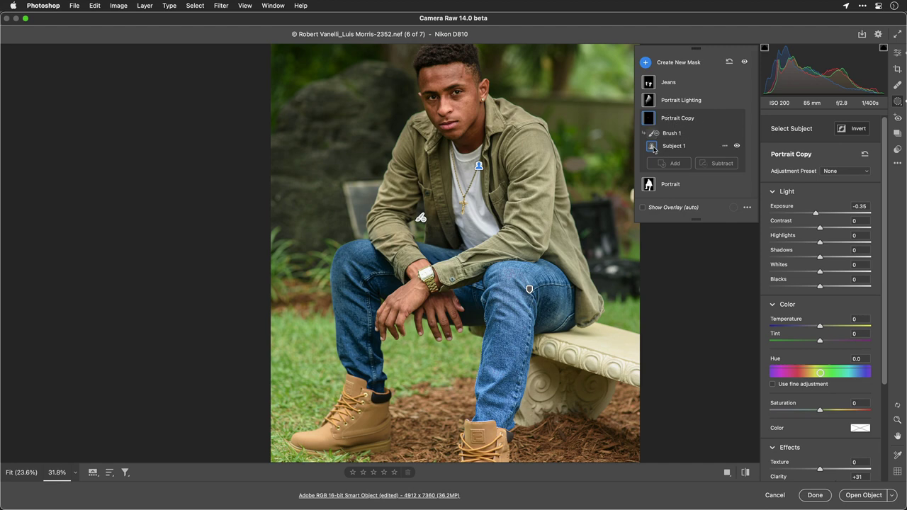
click(725, 133)
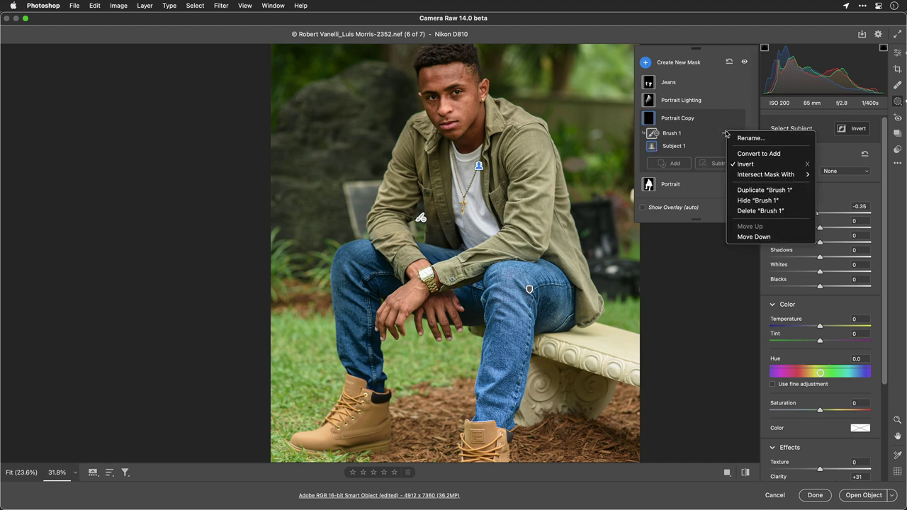
click(739, 164)
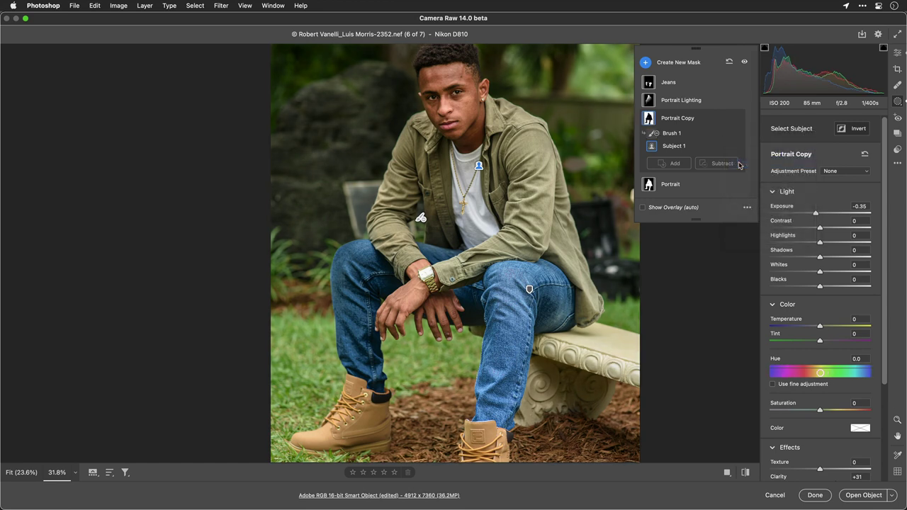
Show the mask overlay and delete Brush 1 from Portrait Copy
click(654, 207)
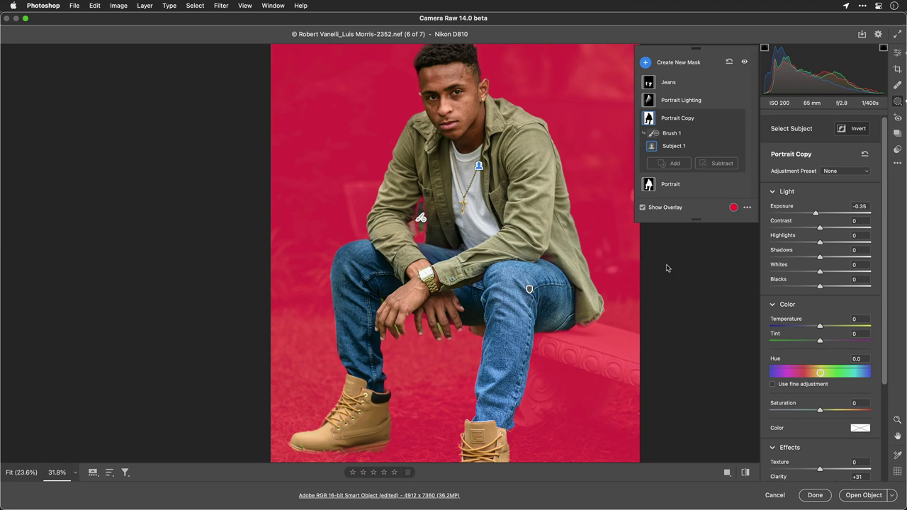
click(677, 134)
click(725, 133)
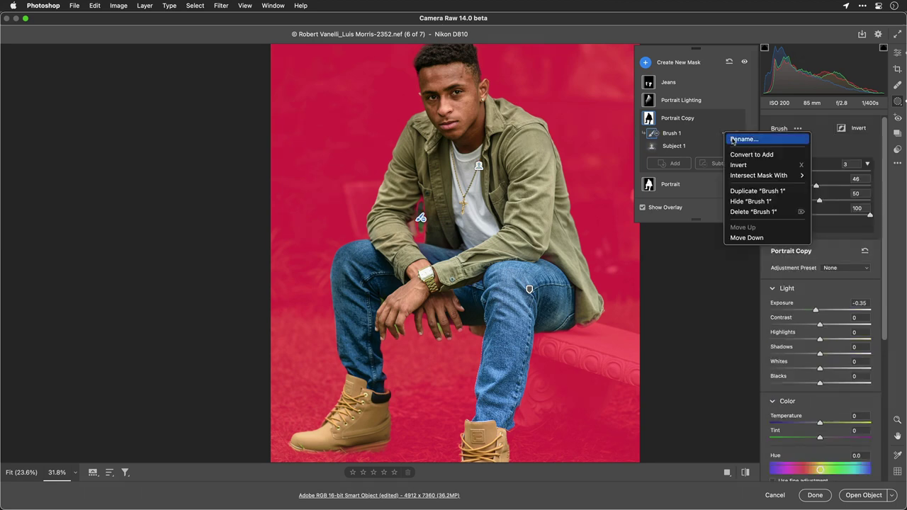
click(753, 211)
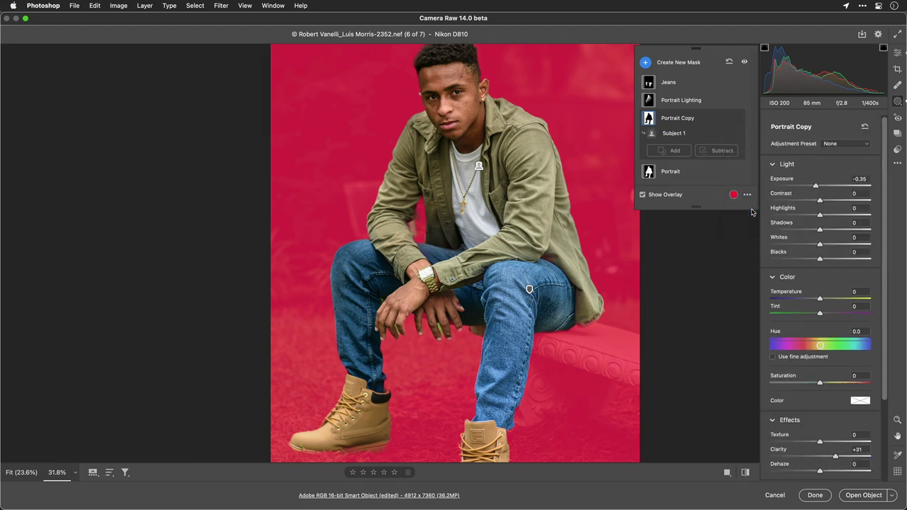
key(super+minus)
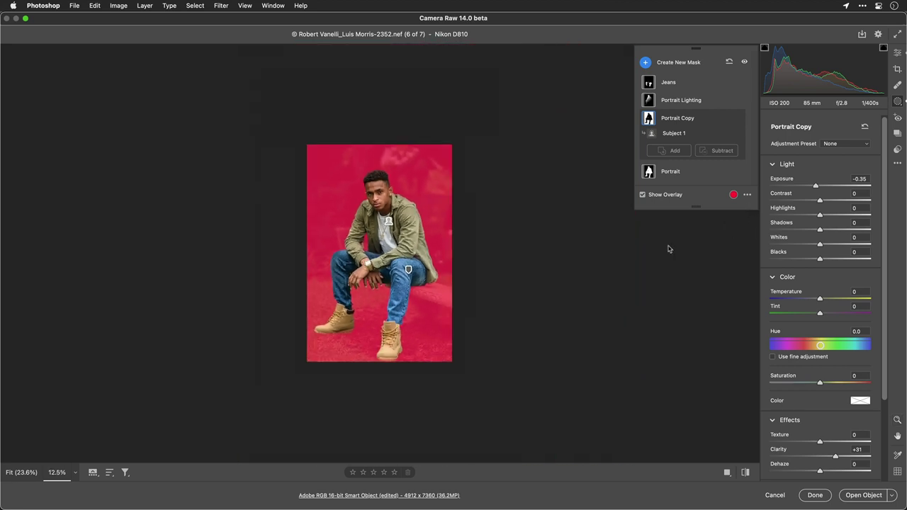
Rename the Portrait Copy mask to Background
click(726, 119)
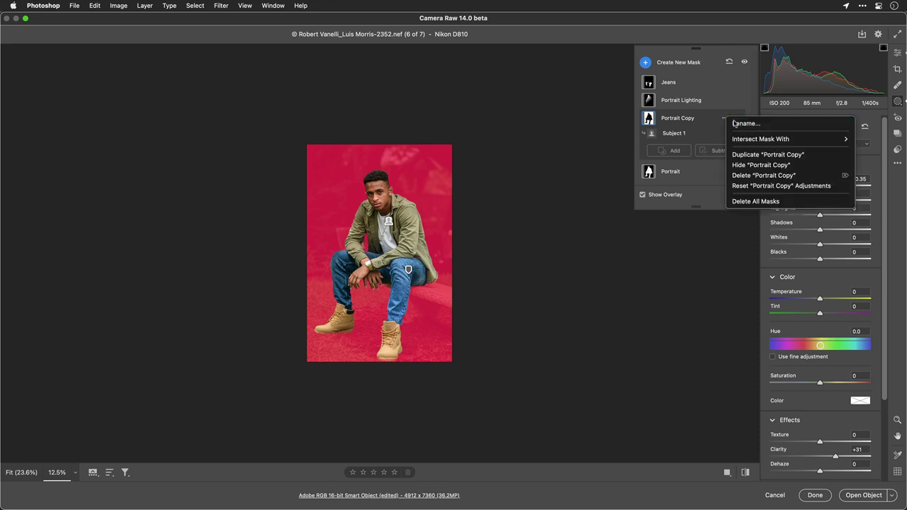
click(734, 123)
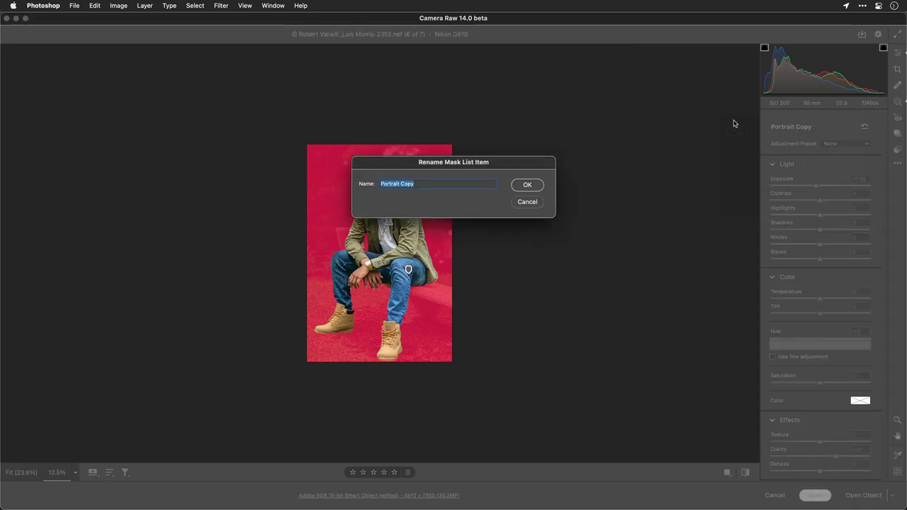
text(Background)
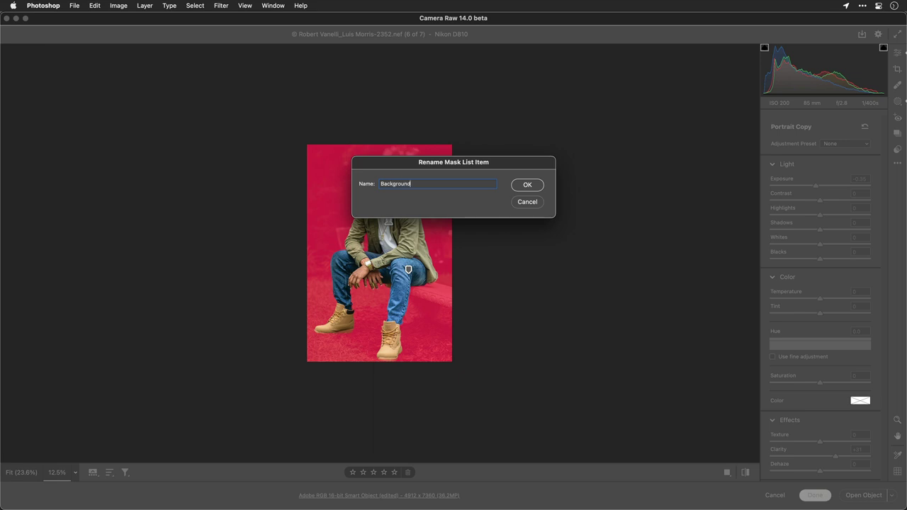
key(Return)
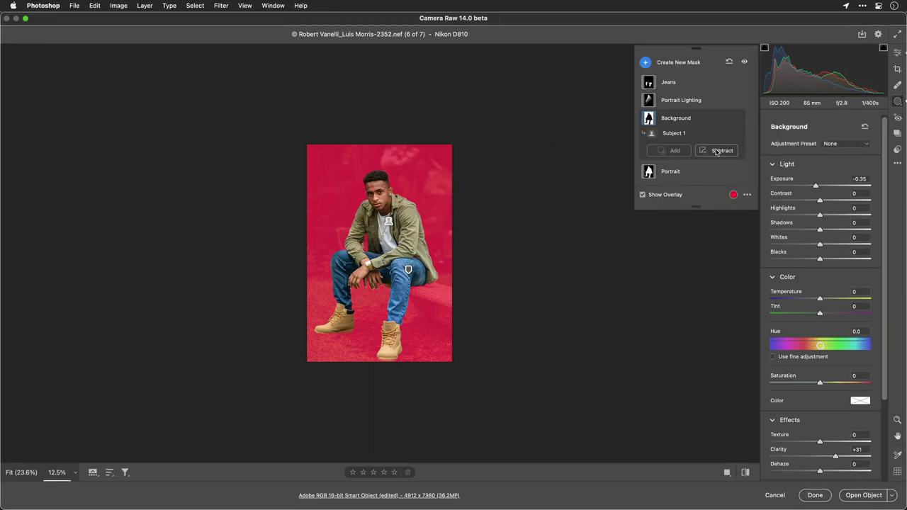
Subtract a slightly tilted linear gradient running from the chest downward from the Background mask
click(717, 151)
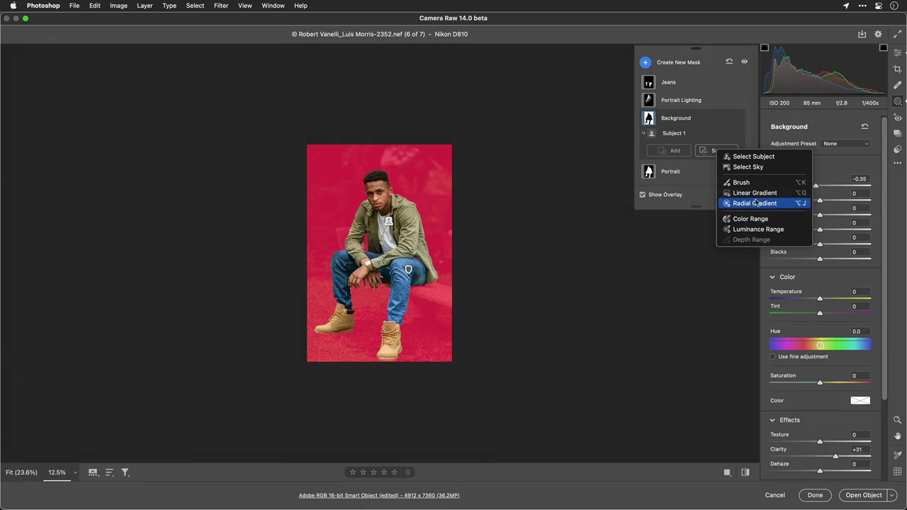
click(755, 193)
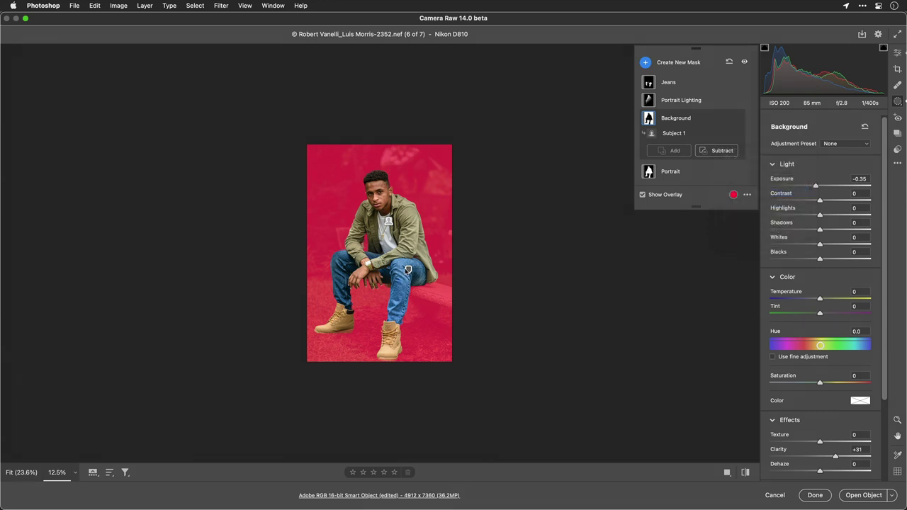
drag(375, 256, 363, 194)
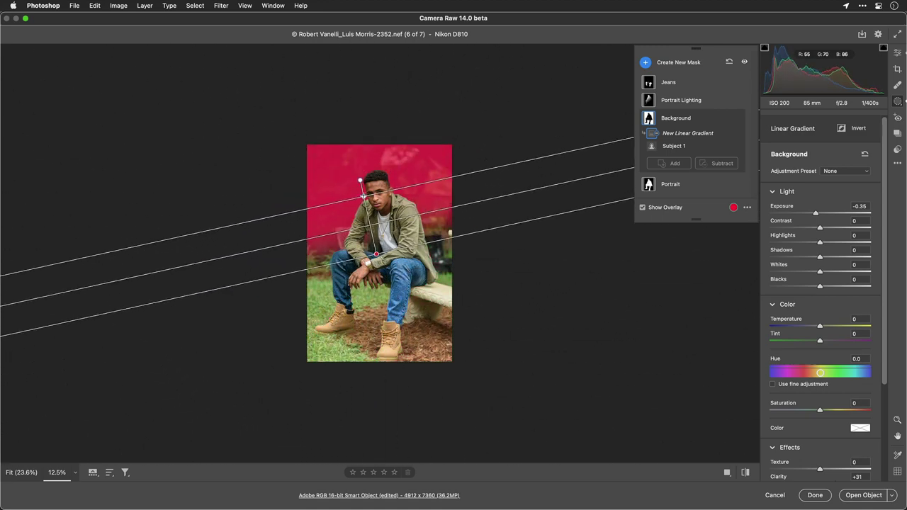
drag(378, 257, 381, 293)
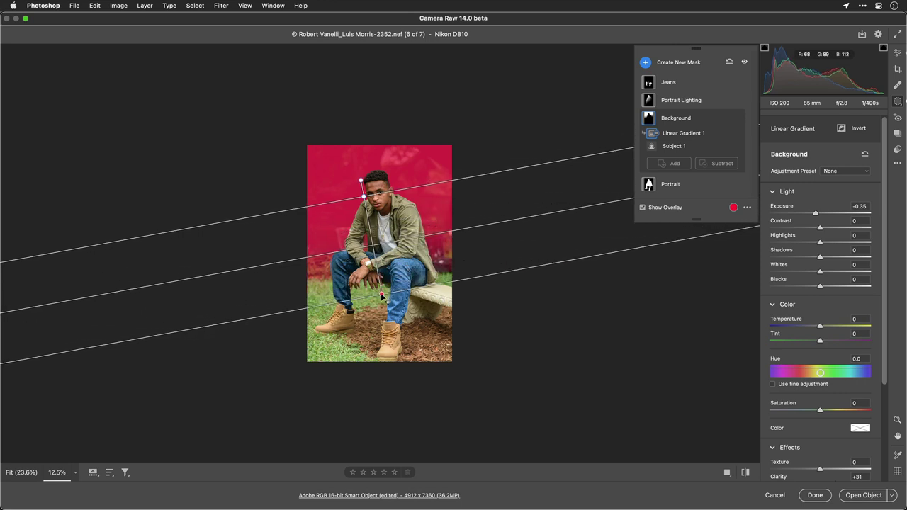
drag(360, 180, 361, 179)
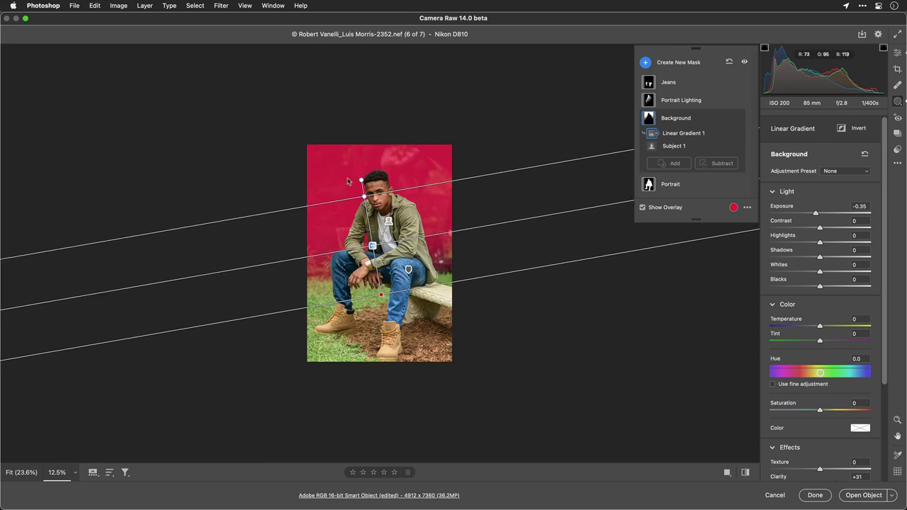
click(669, 208)
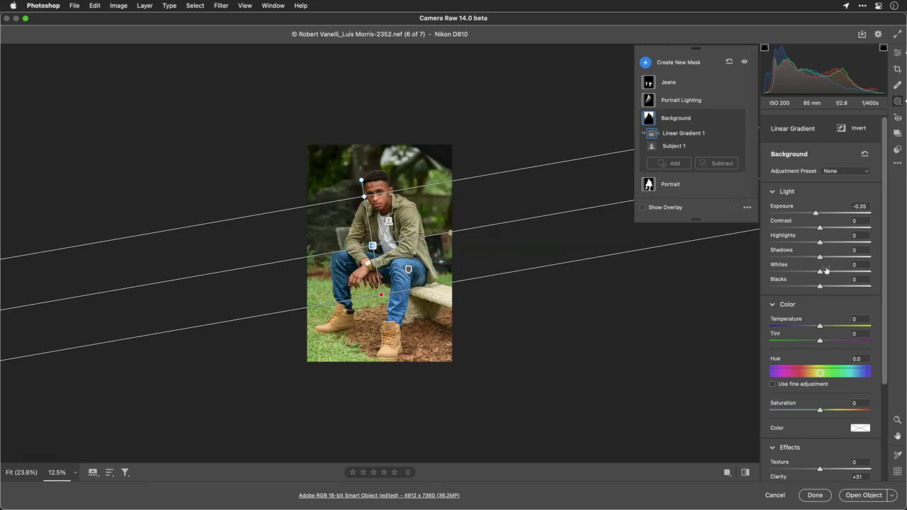
Soften the Background mask with Sharpness -63, Texture -100 and Clarity -75
key(super+equal)
key(super+equal)
key(super+equal)
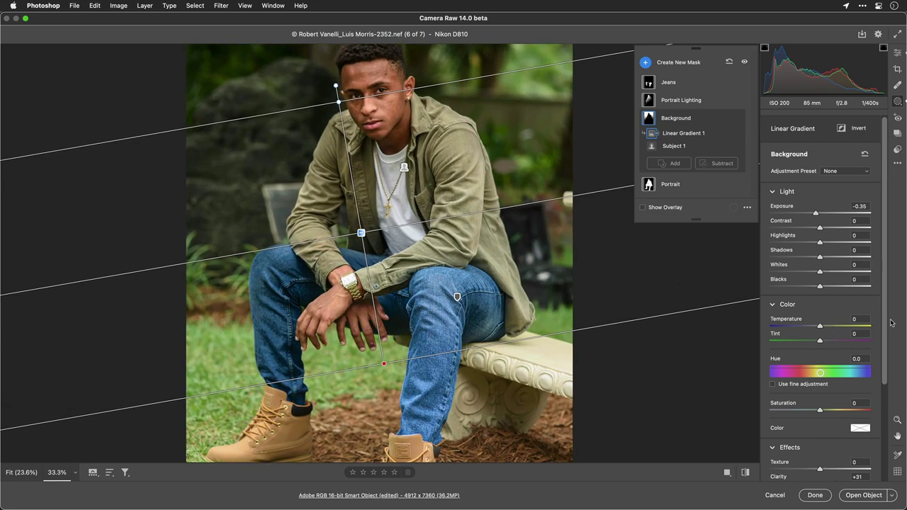
scroll(855, 276, down, 5)
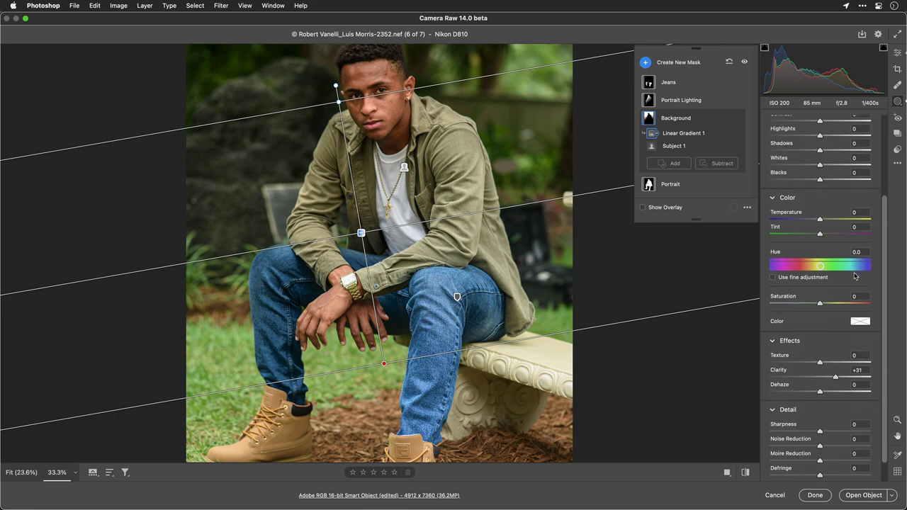
drag(821, 432, 757, 432)
click(789, 431)
drag(820, 364, 757, 354)
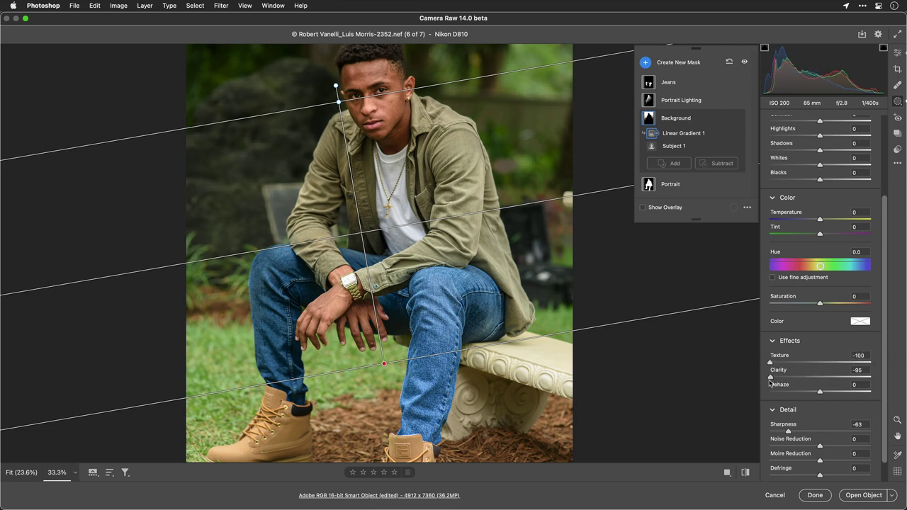
double_click(772, 376)
drag(806, 373, 783, 376)
Set the Background mask's Exposure to -1.10, Highlights -8 and Shadows +53
scroll(808, 204, up, 4)
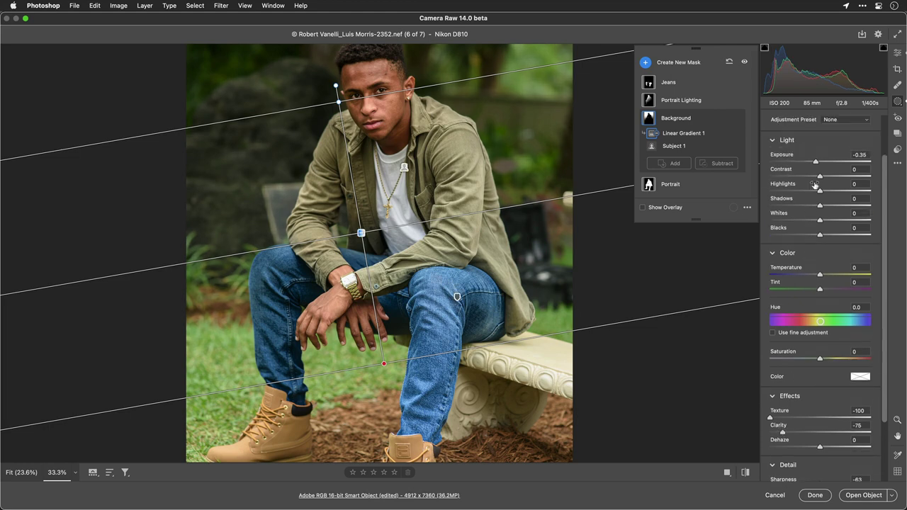
drag(816, 162, 807, 164)
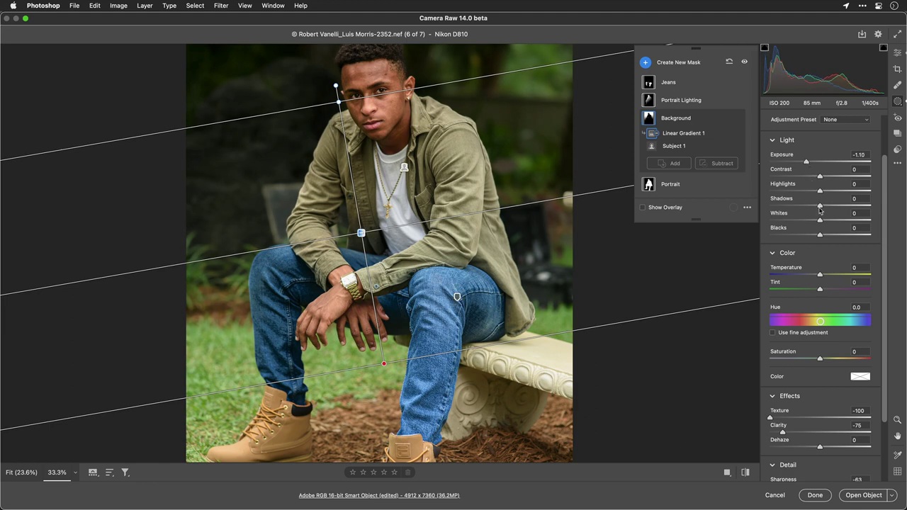
mouse_move(820, 207)
mouse_down()
mouse_move(778, 208)
mouse_move(846, 206)
mouse_move(791, 194)
mouse_move(819, 193)
mouse_up()
key(super+minus)
key(super+minus)
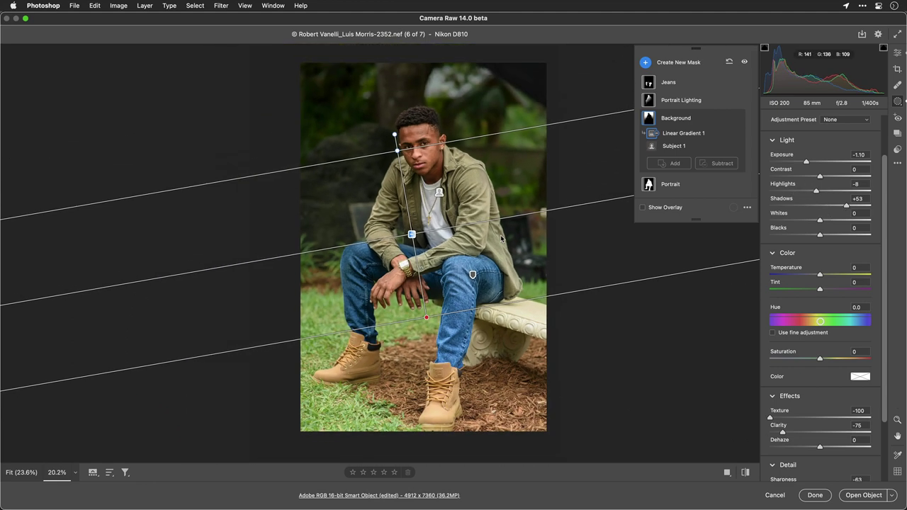
Toggle the Background mask off and on to compare, then duplicate it
click(737, 119)
click(737, 119)
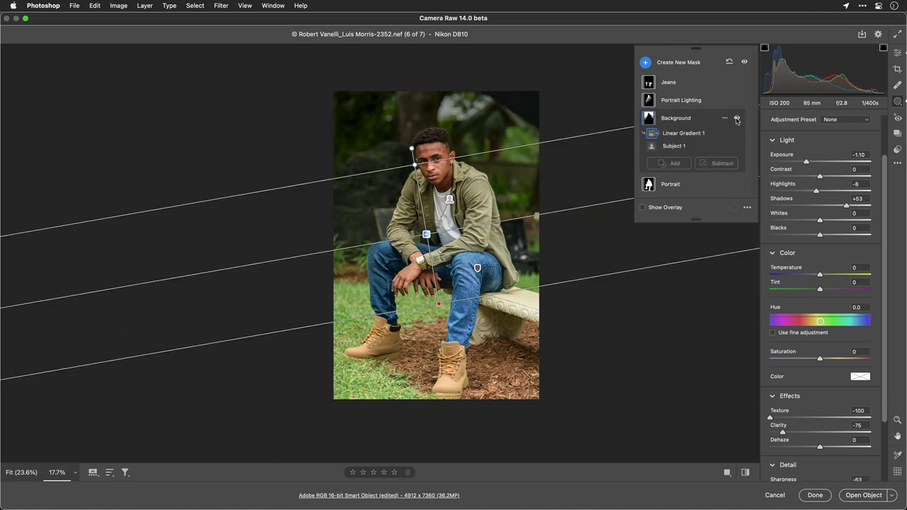
click(737, 119)
click(738, 119)
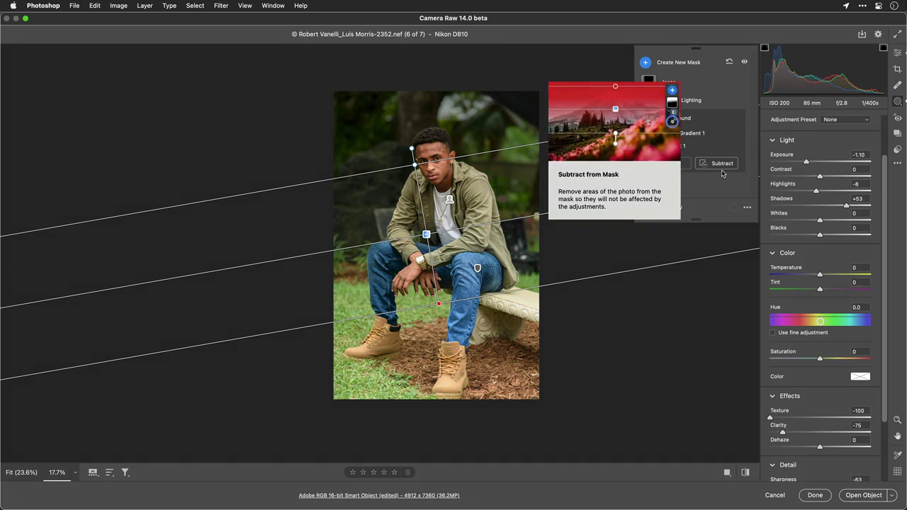
click(725, 119)
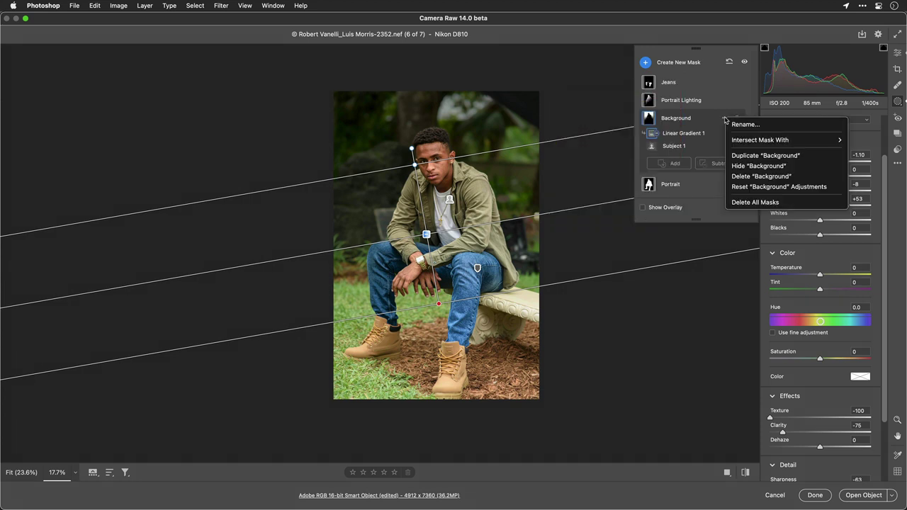
click(743, 156)
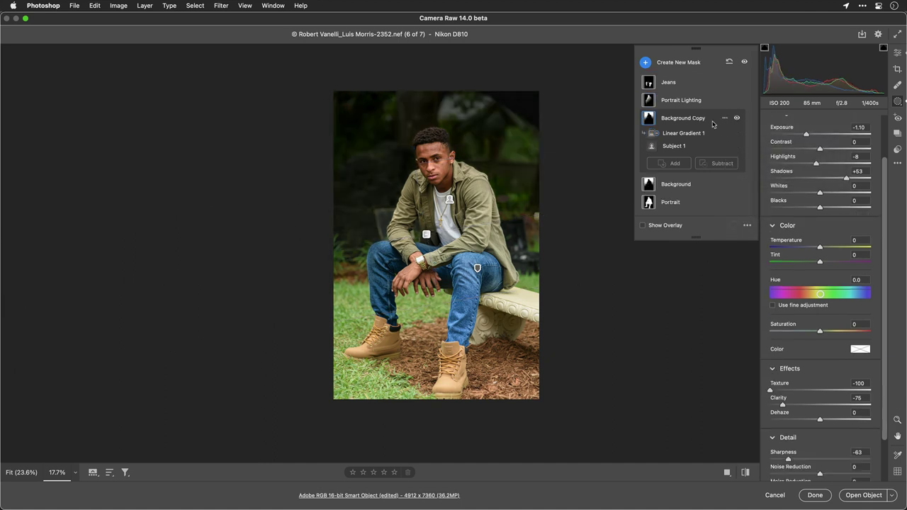
Rename the Background copy to Foreground
click(723, 120)
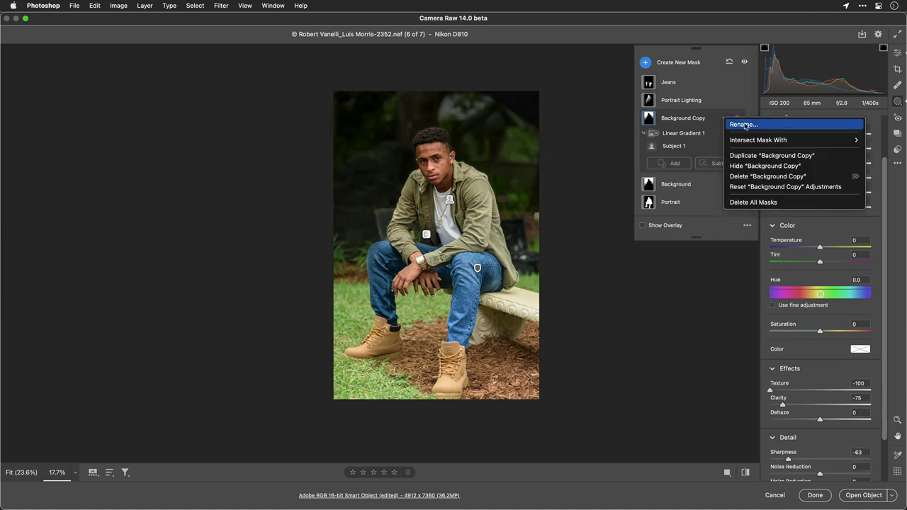
click(744, 126)
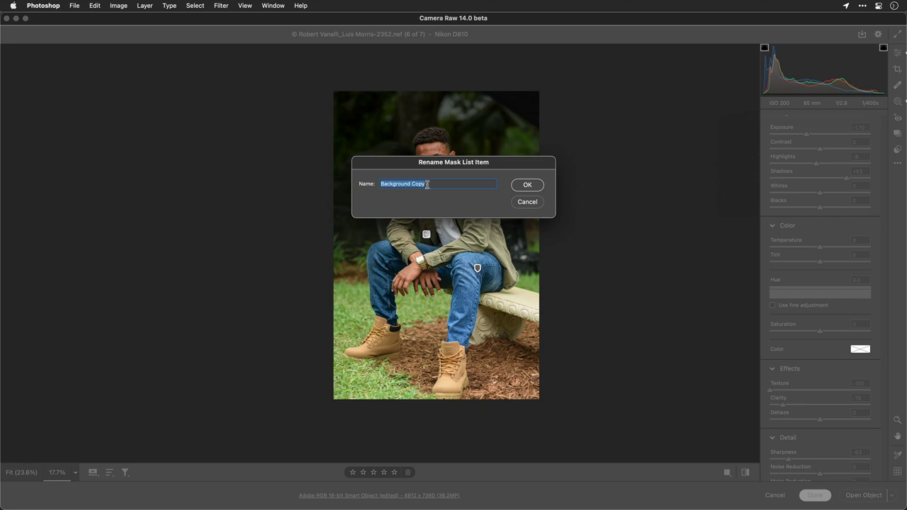
text(Foreground)
key(Return)
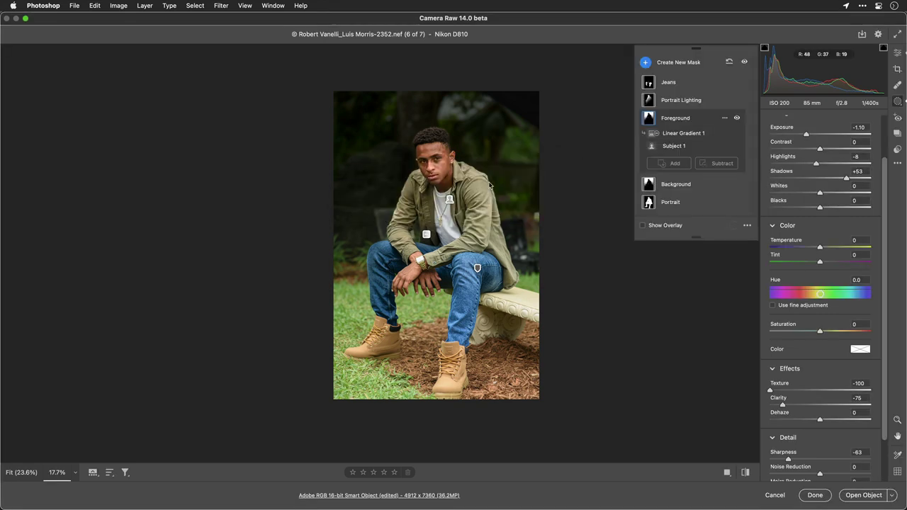
click(684, 134)
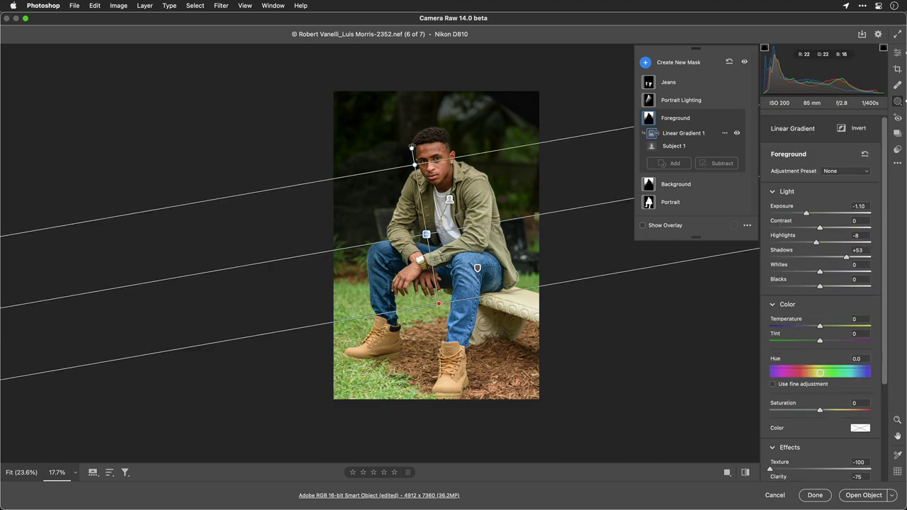
Angle the Foreground gradient across the lower body and set Exposure -1.20, Temperature -15
drag(412, 149, 449, 319)
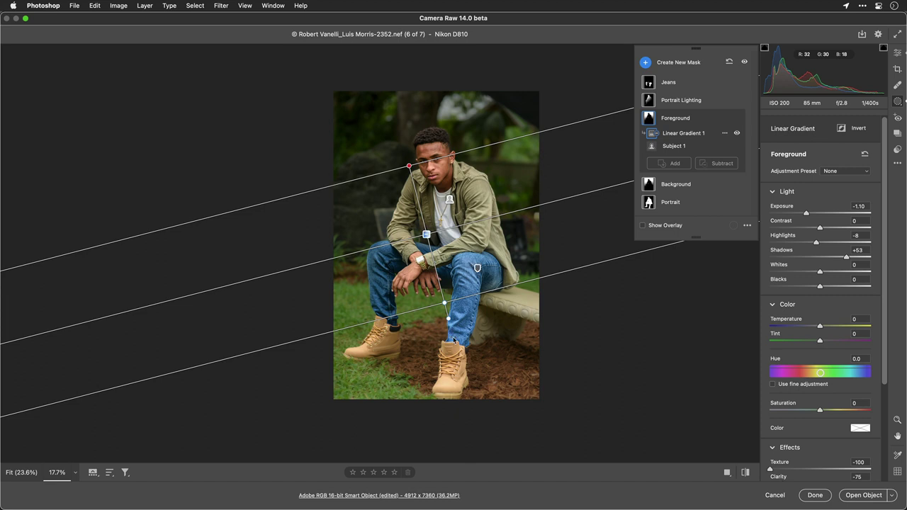
drag(409, 167, 416, 205)
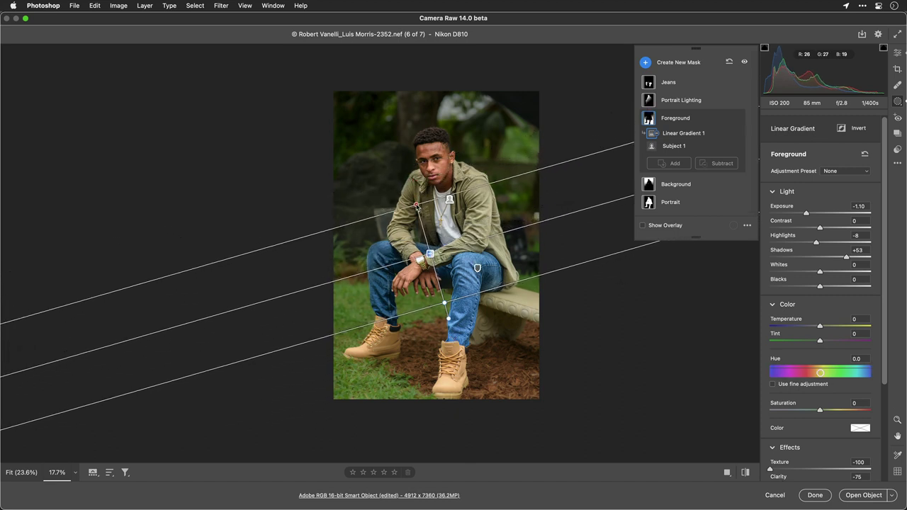
drag(445, 303, 473, 369)
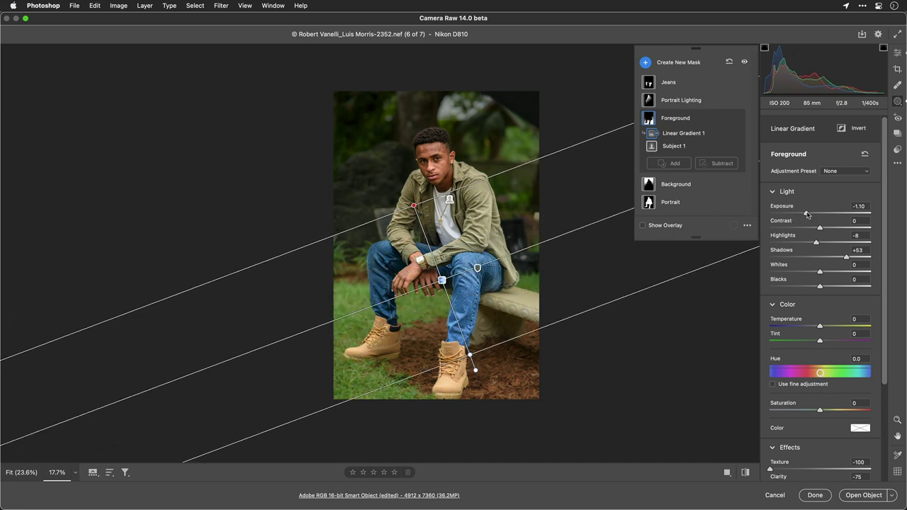
drag(808, 215, 806, 218)
mouse_move(822, 329)
mouse_down()
mouse_move(851, 331)
mouse_move(813, 339)
mouse_up()
Give the Foreground mask Texture +19 and Clarity -33, viewing the photo at 25%
scroll(826, 340, down, 5)
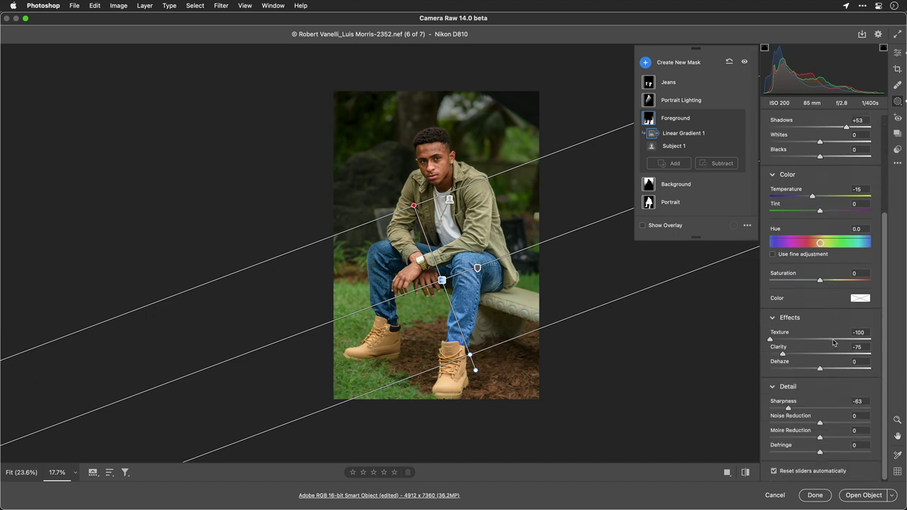
drag(795, 357, 835, 331)
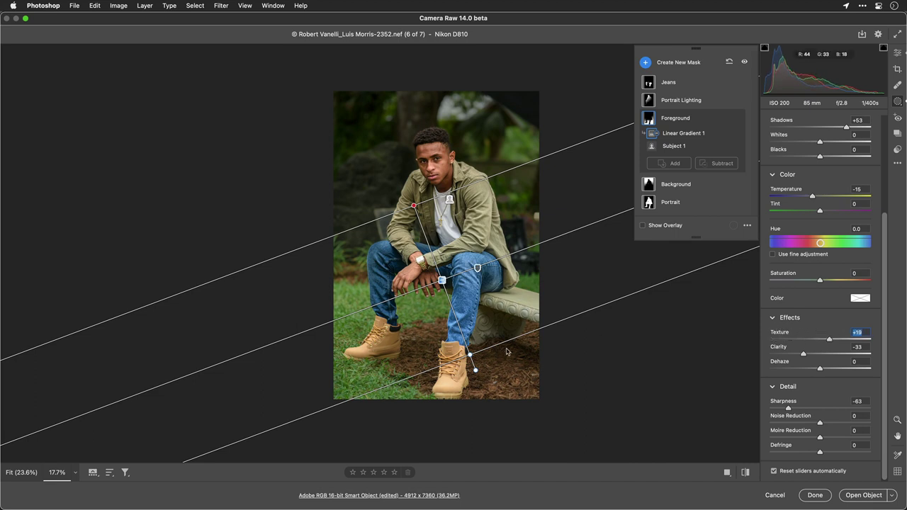
key(z)
click(506, 349)
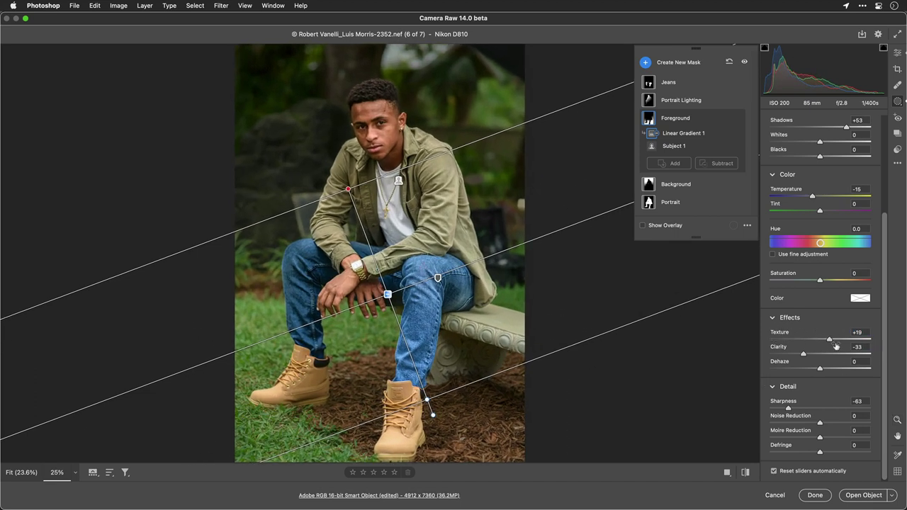
mouse_move(831, 340)
mouse_down()
mouse_move(780, 344)
mouse_move(828, 350)
mouse_move(779, 347)
mouse_move(828, 346)
mouse_up()
mouse_move(649, 122)
Check the unedited photo, then compare before and after side by side with the main Edit settings shown
click(746, 478)
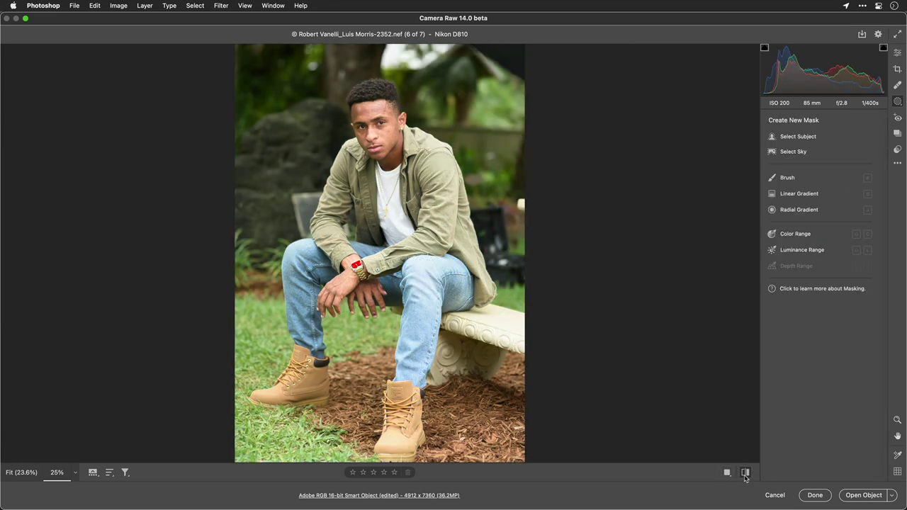
click(745, 477)
click(728, 474)
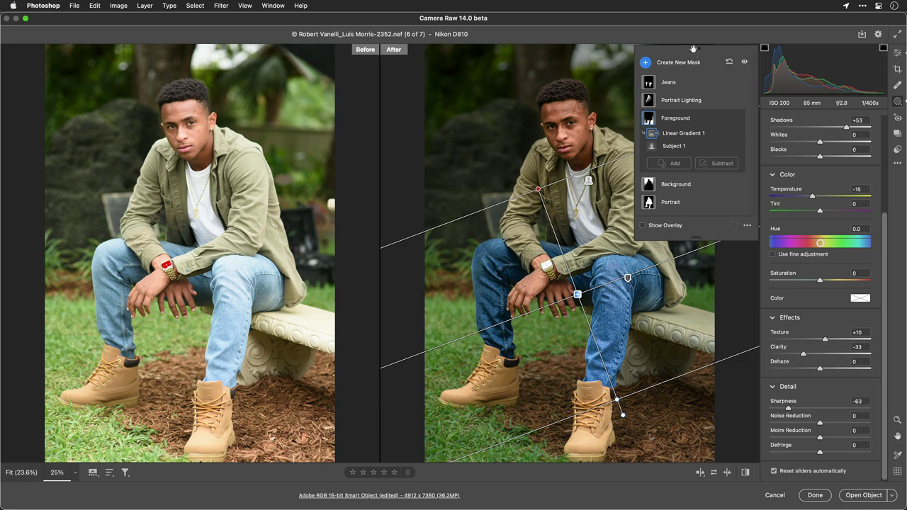
click(696, 49)
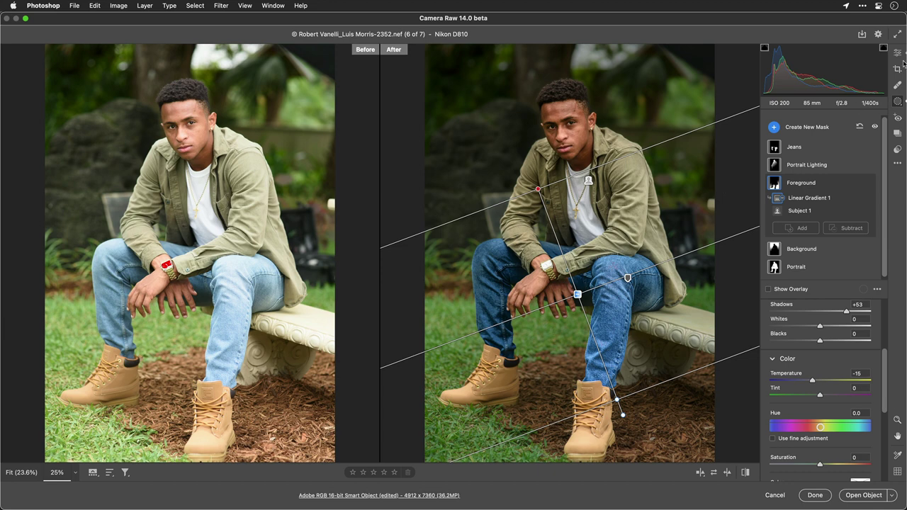
click(898, 54)
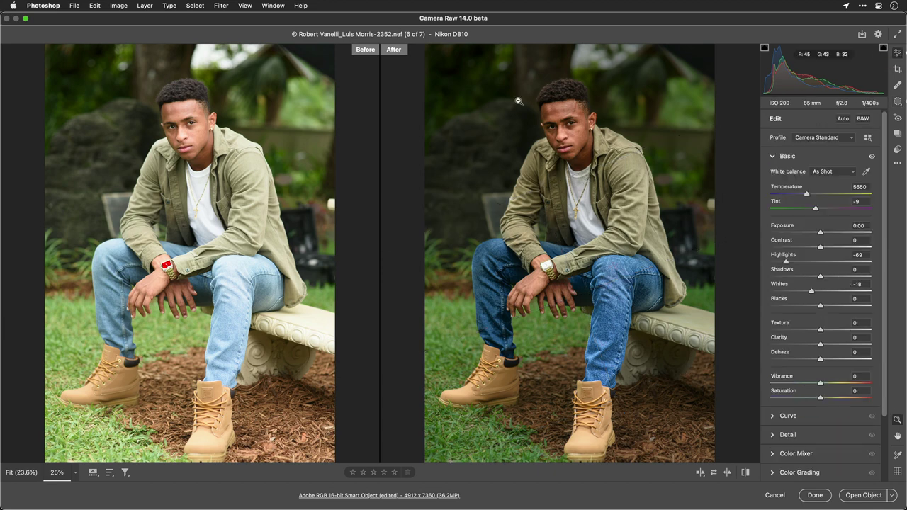